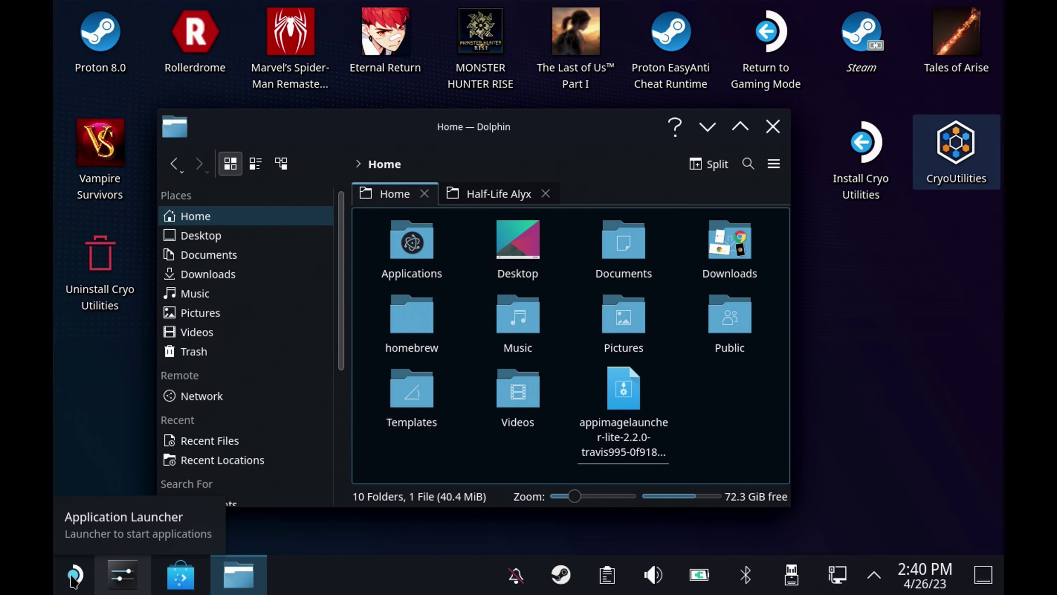
Open the Google Chrome browser from the installed Internet applications.
{"action": "left_click", "coordinate": [73, 577]}
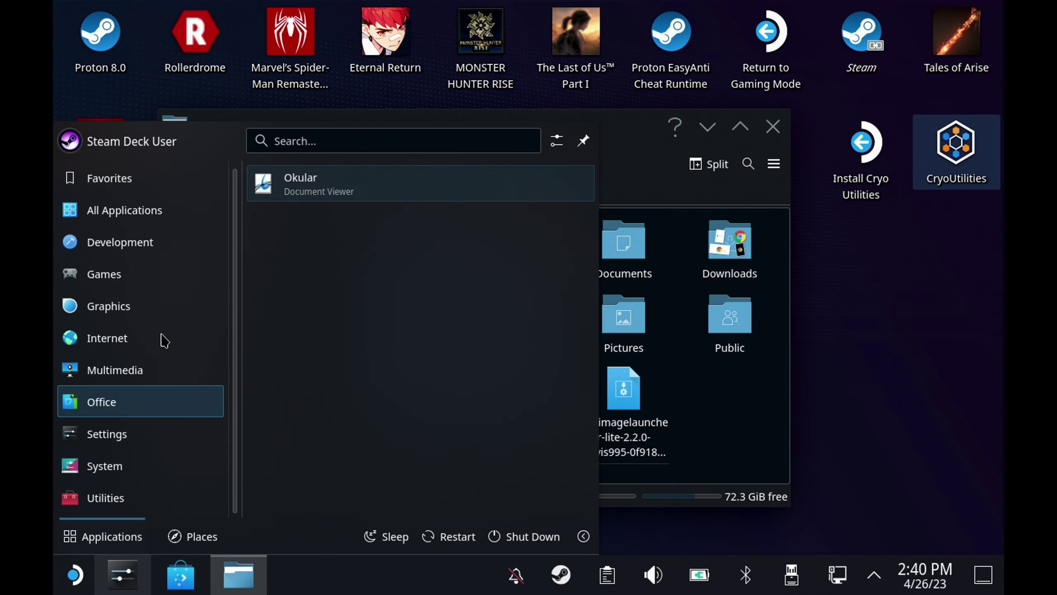
{"action": "mouse_move", "coordinate": [129, 266]}
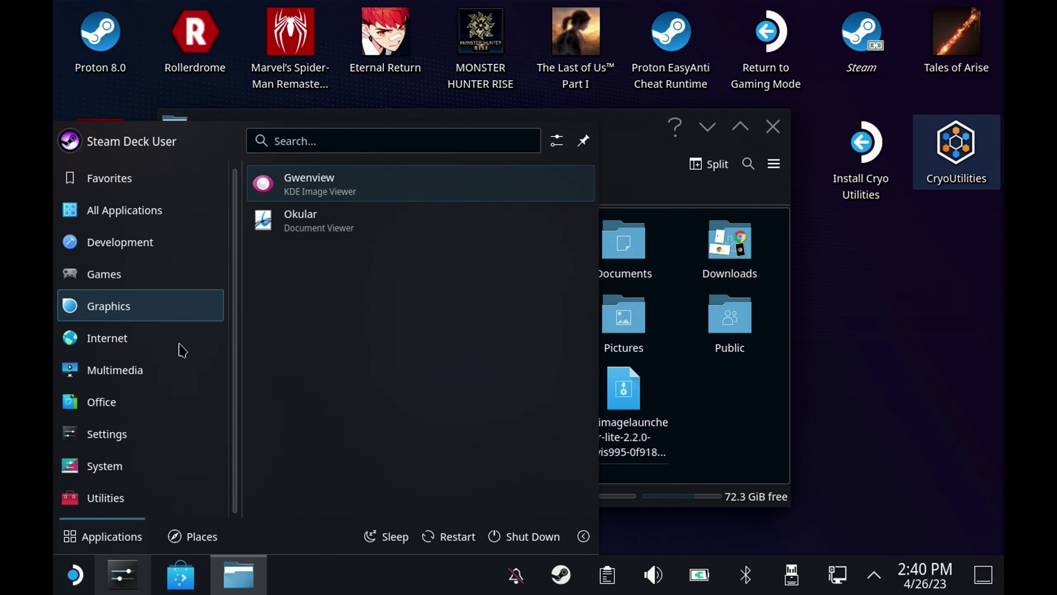
{"action": "mouse_move", "coordinate": [141, 354]}
{"action": "left_click", "coordinate": [316, 215]}
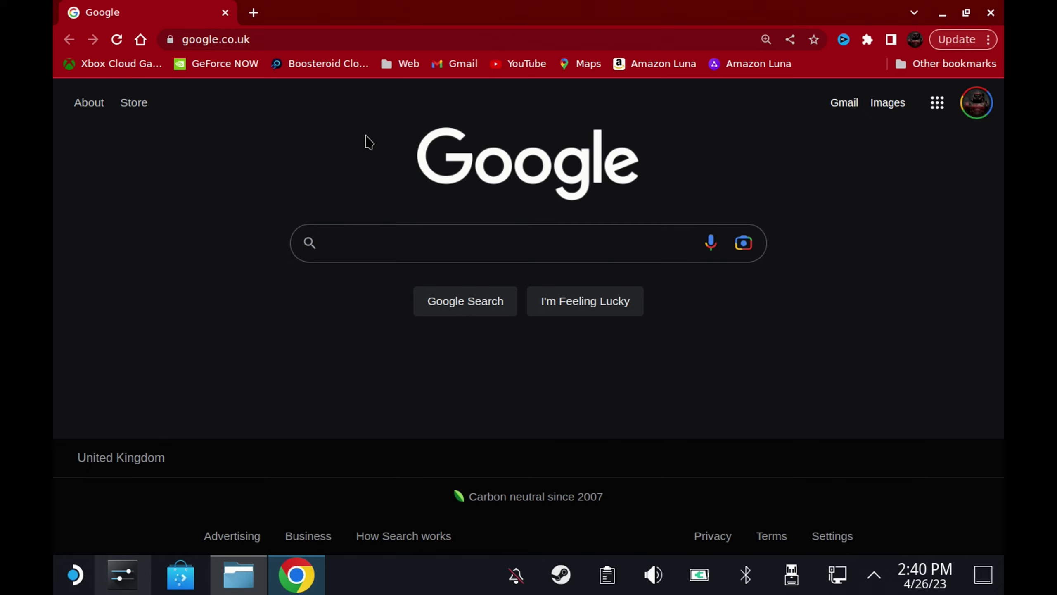
Search Google for "ea app download" and open the Electronic Arts page for downloading the EA app.
{"action": "left_click", "coordinate": [305, 42]}
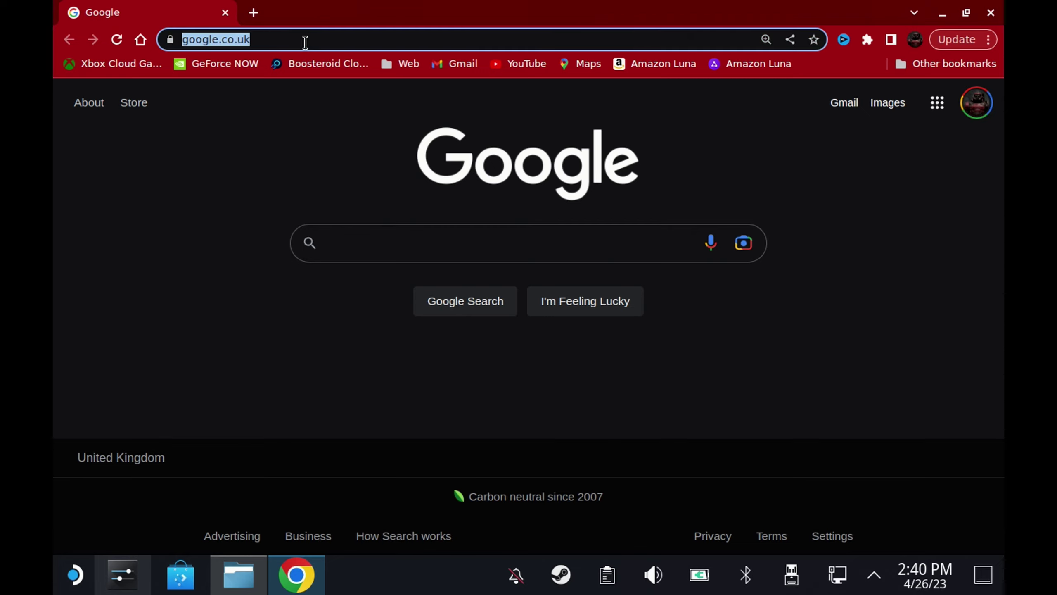
{"action": "type", "text": "ea app"}
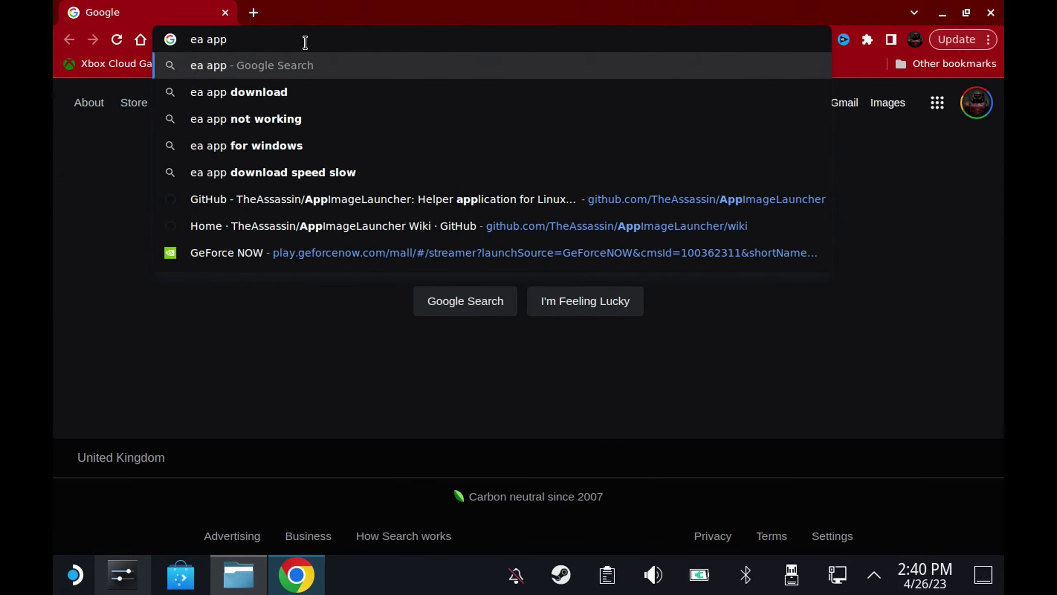
{"action": "key", "text": "Down"}
{"action": "key", "text": "Return"}
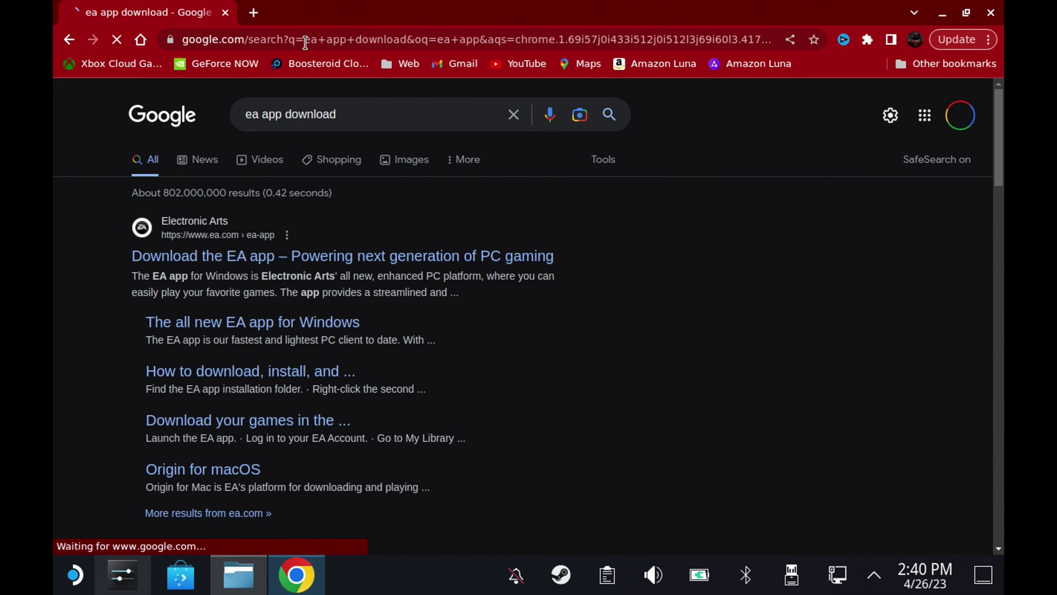
{"action": "left_click", "coordinate": [358, 256]}
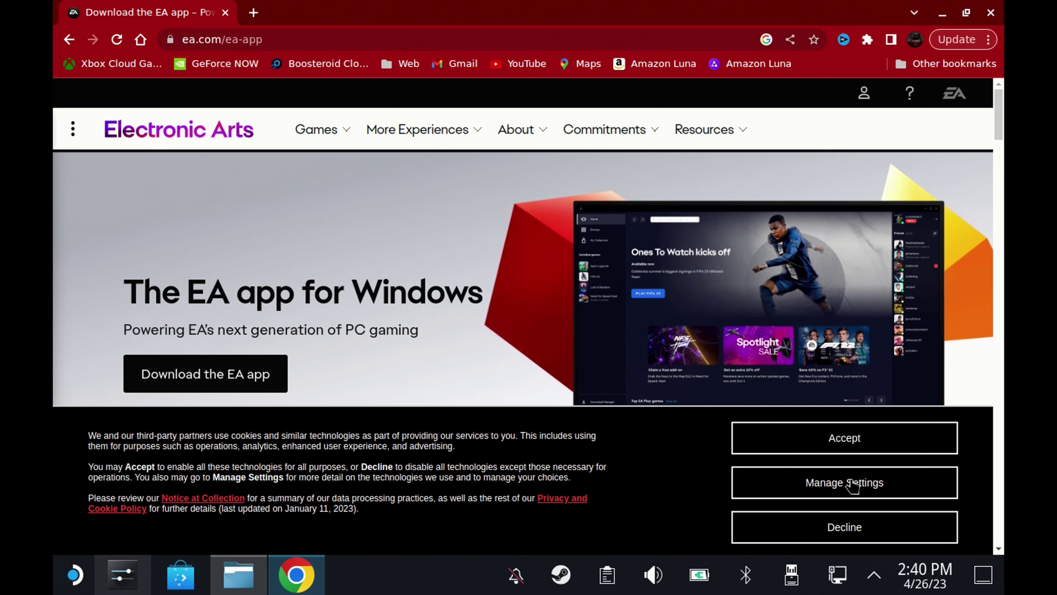
Dismiss the cookie notice and download EAappInstaller.exe to the Downloads folder.
{"action": "left_click", "coordinate": [851, 483]}
{"action": "left_click", "coordinate": [208, 374]}
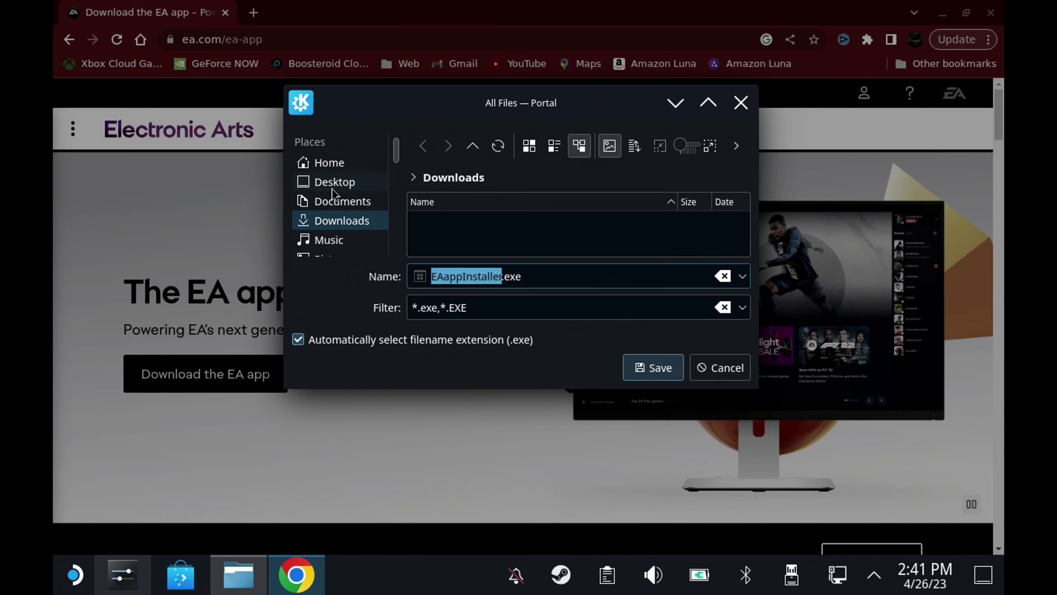
{"action": "key", "text": "Return"}
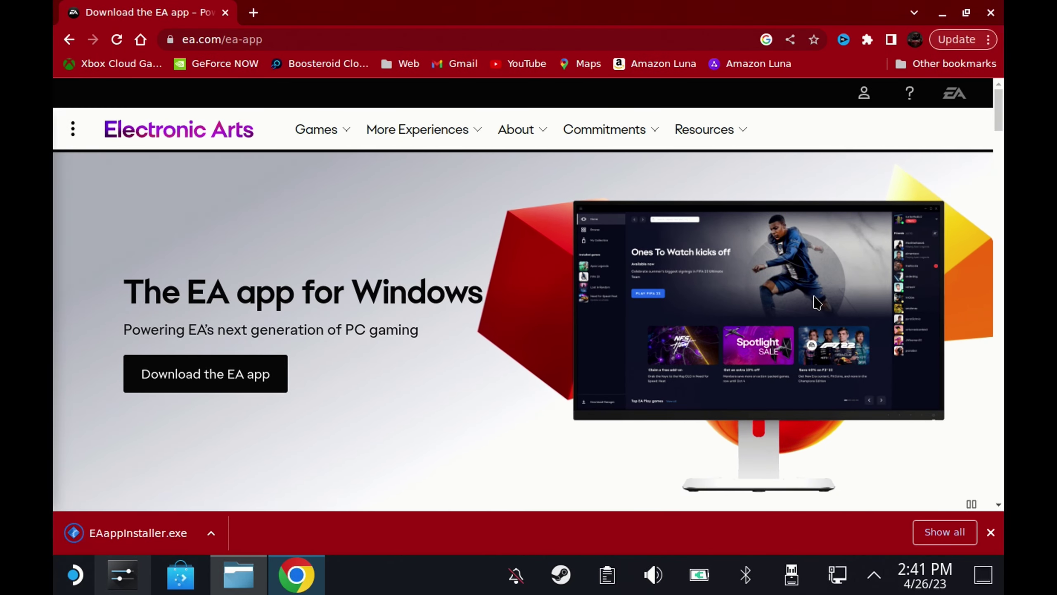
Switch to the Dolphin file manager, open the Downloads folder and add EAappInstaller.exe to Steam.
{"action": "left_click", "coordinate": [943, 12]}
{"action": "left_click", "coordinate": [224, 275]}
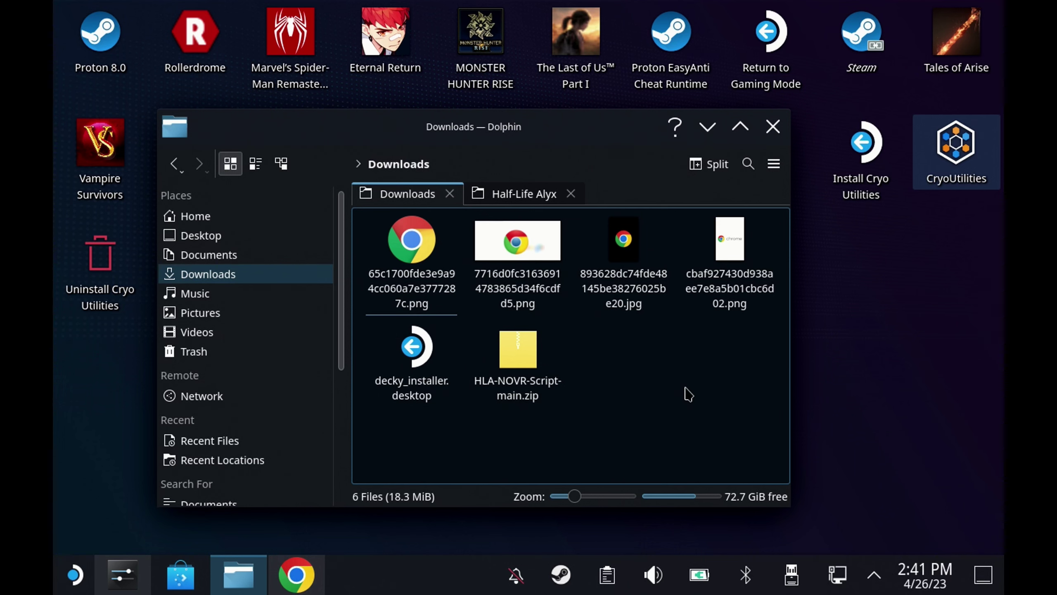
{"action": "right_click", "coordinate": [235, 283]}
{"action": "left_click", "coordinate": [525, 463]}
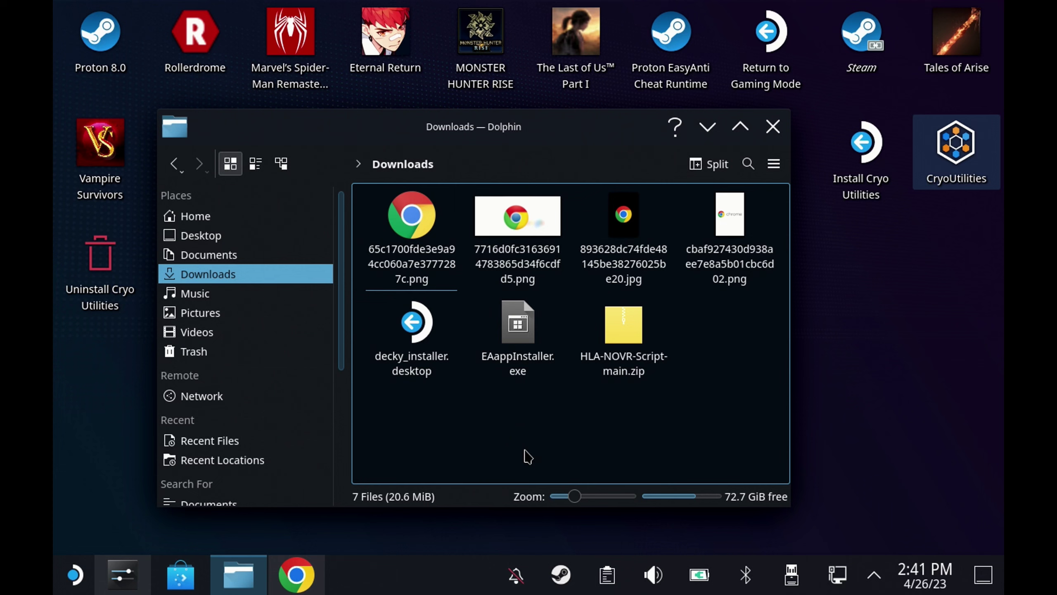
{"action": "right_click", "coordinate": [521, 347]}
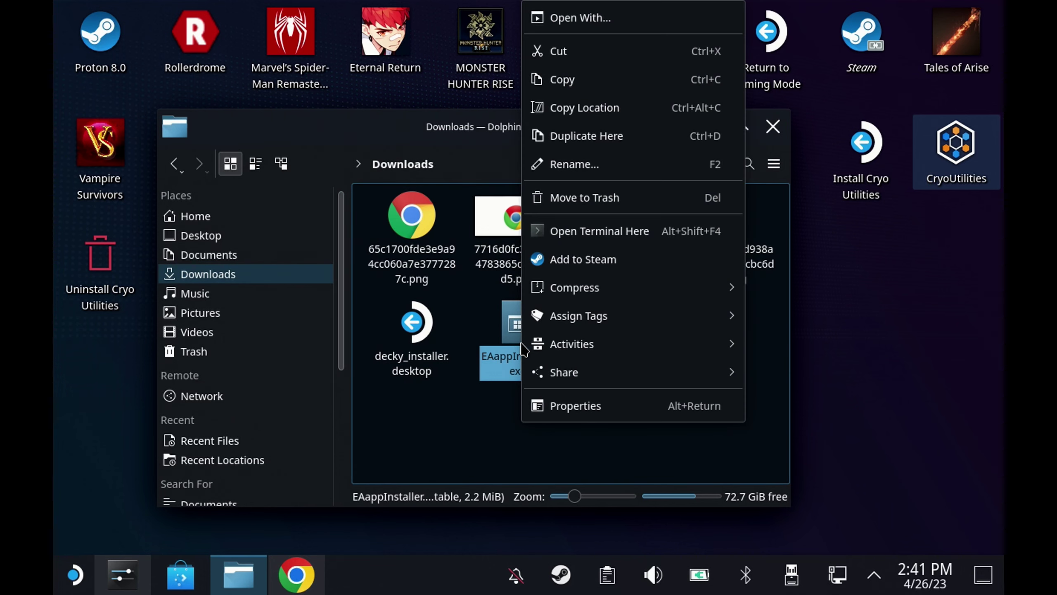
{"action": "left_click", "coordinate": [619, 257]}
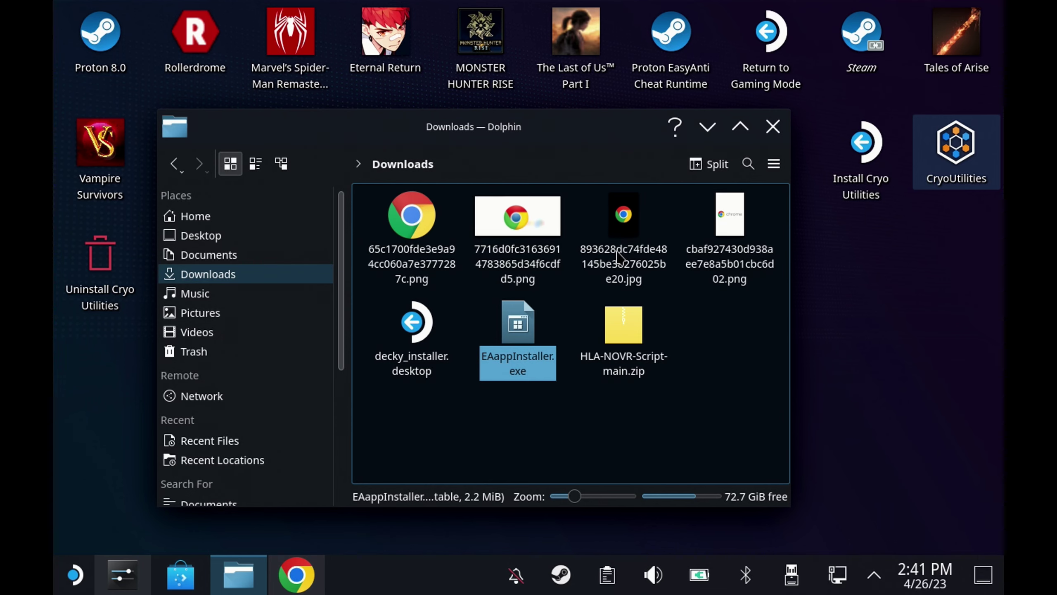
Switch to the Steam library and look through the games list for the EA installer.
{"action": "right_click", "coordinate": [562, 581]}
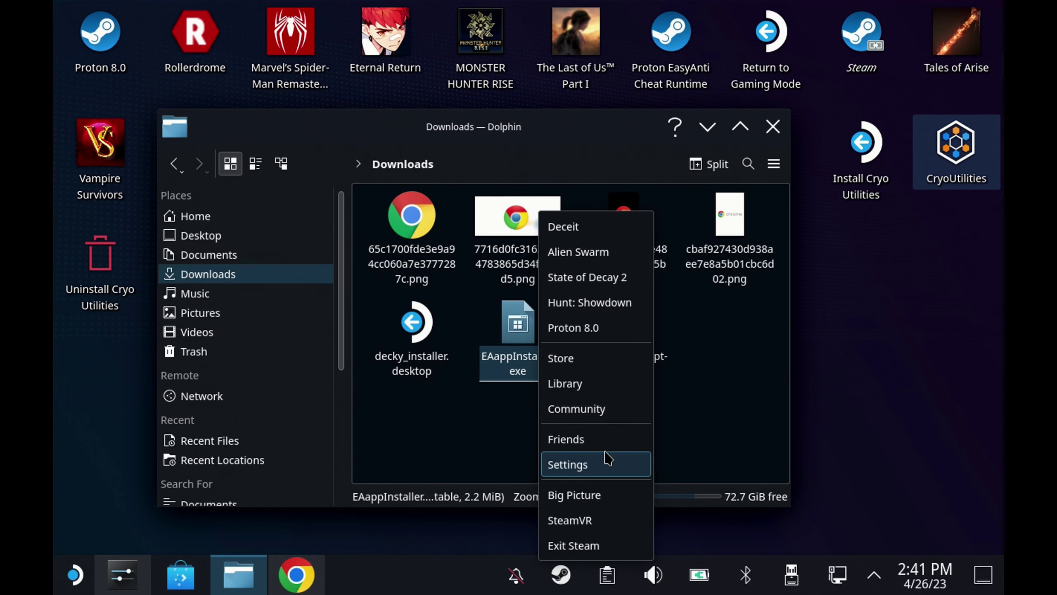
{"action": "left_click", "coordinate": [610, 390]}
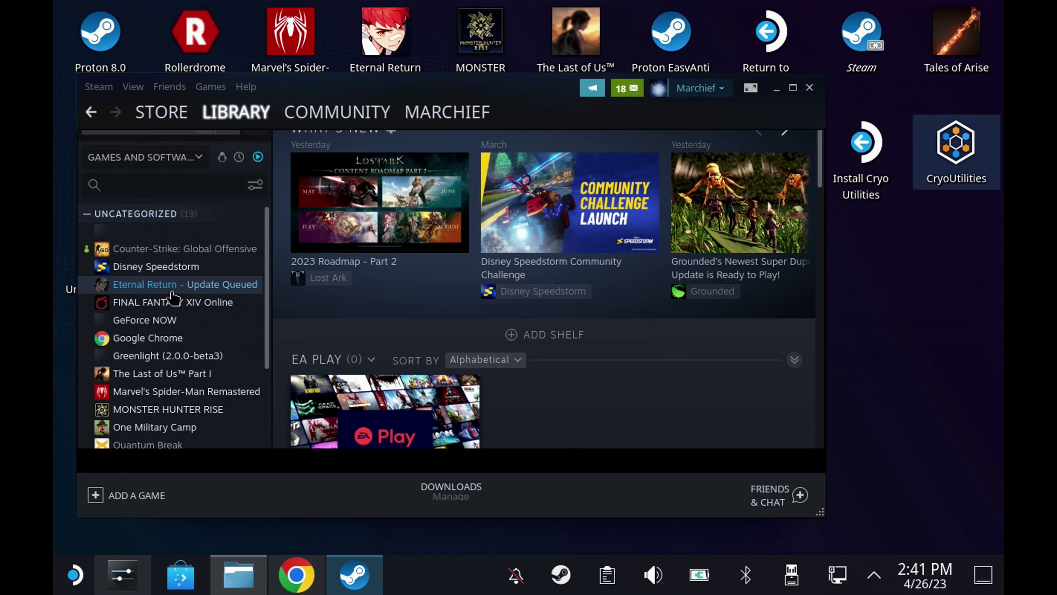
{"action": "scroll", "coordinate": [173, 298], "scroll_direction": "down", "scroll_amount": 3}
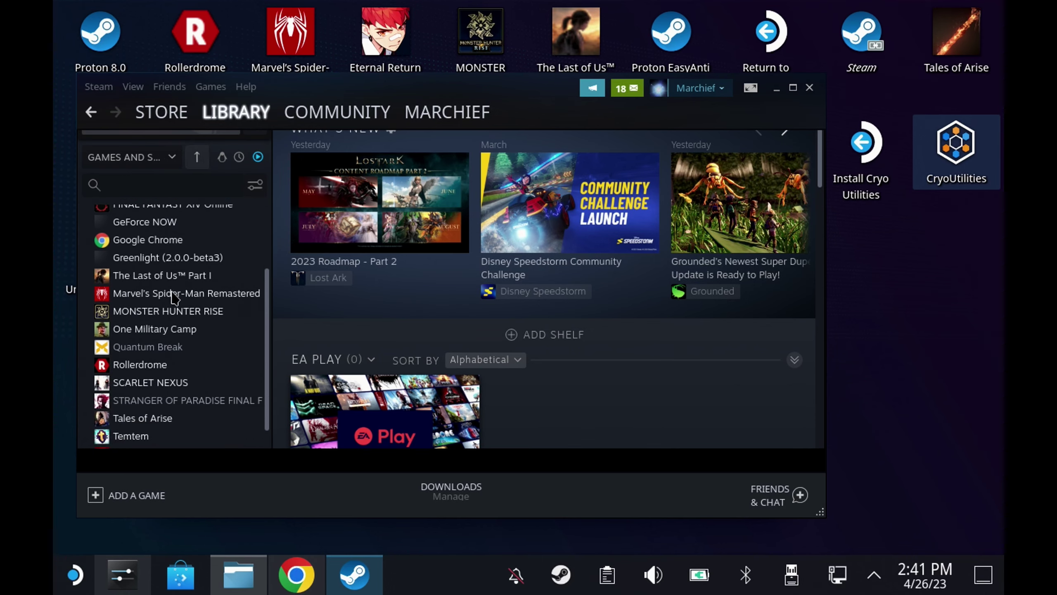
{"action": "left_click", "coordinate": [167, 258]}
Exit and relaunch Steam, and open the EAappInstaller.exe entry in the library.
{"action": "right_click", "coordinate": [560, 575]}
{"action": "left_click", "coordinate": [585, 558]}
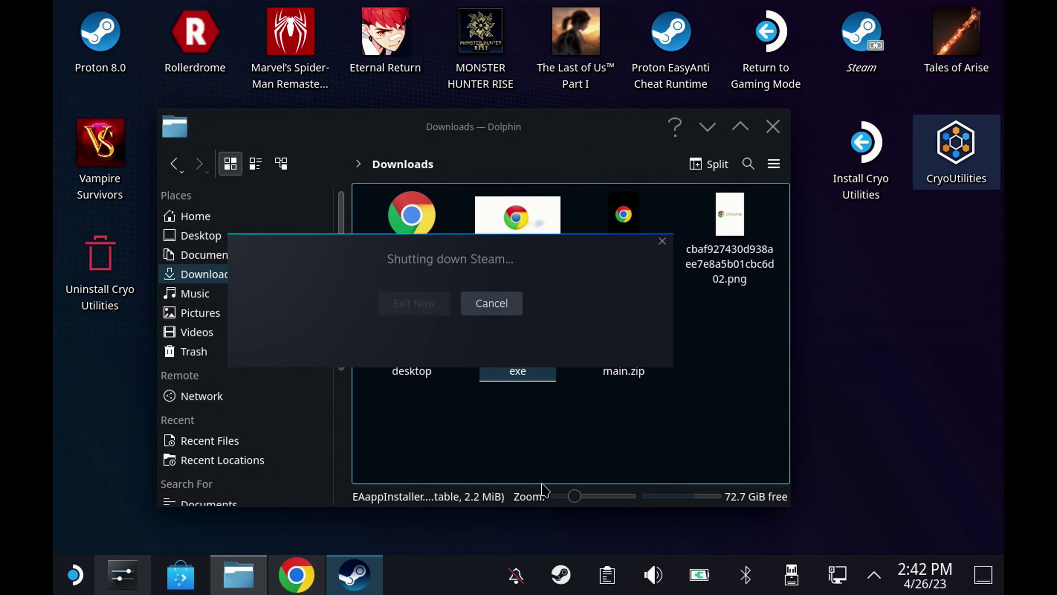
{"action": "left_click", "coordinate": [518, 306]}
{"action": "left_click_drag", "start_coordinate": [400, 101], "coordinate": [556, 73]}
{"action": "left_click", "coordinate": [399, 111]}
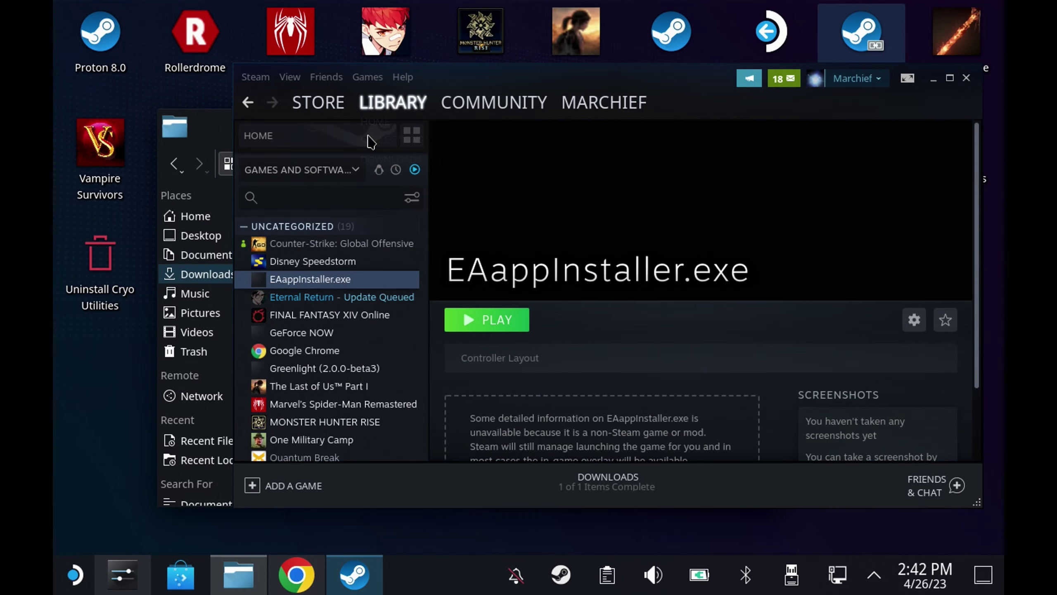
Force EAappInstaller.exe to use the Proton Experimental compatibility tool in its properties.
{"action": "right_click", "coordinate": [337, 284]}
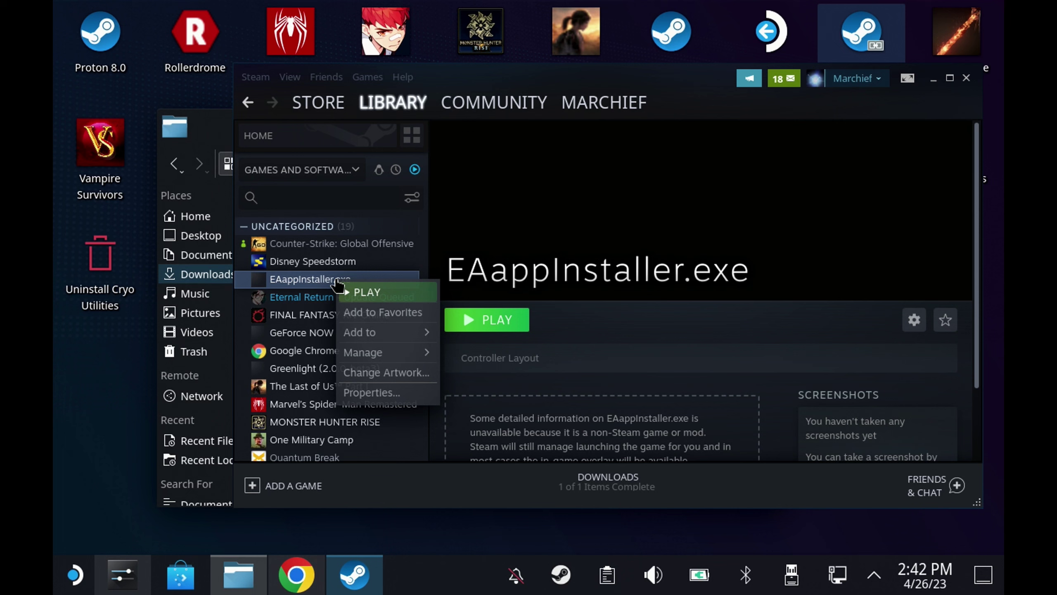
{"action": "left_click", "coordinate": [372, 393]}
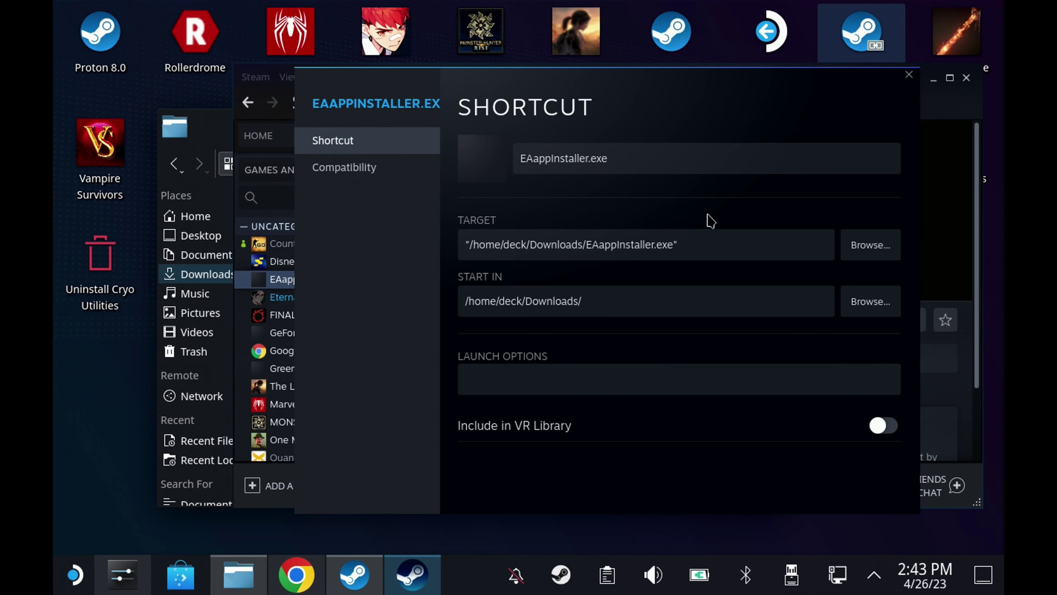
{"action": "left_click", "coordinate": [380, 174]}
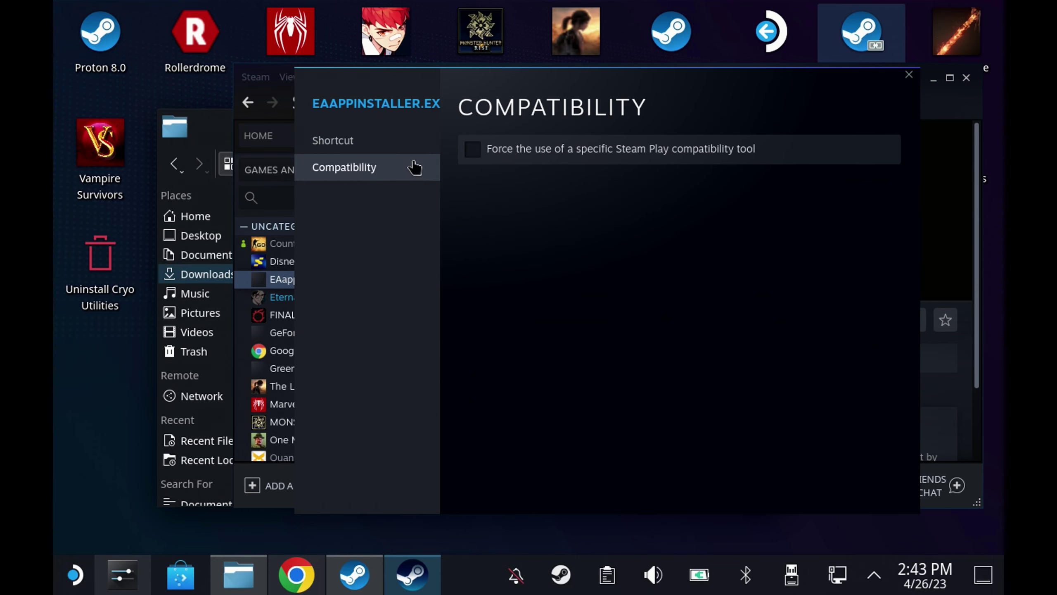
{"action": "left_click", "coordinate": [475, 150]}
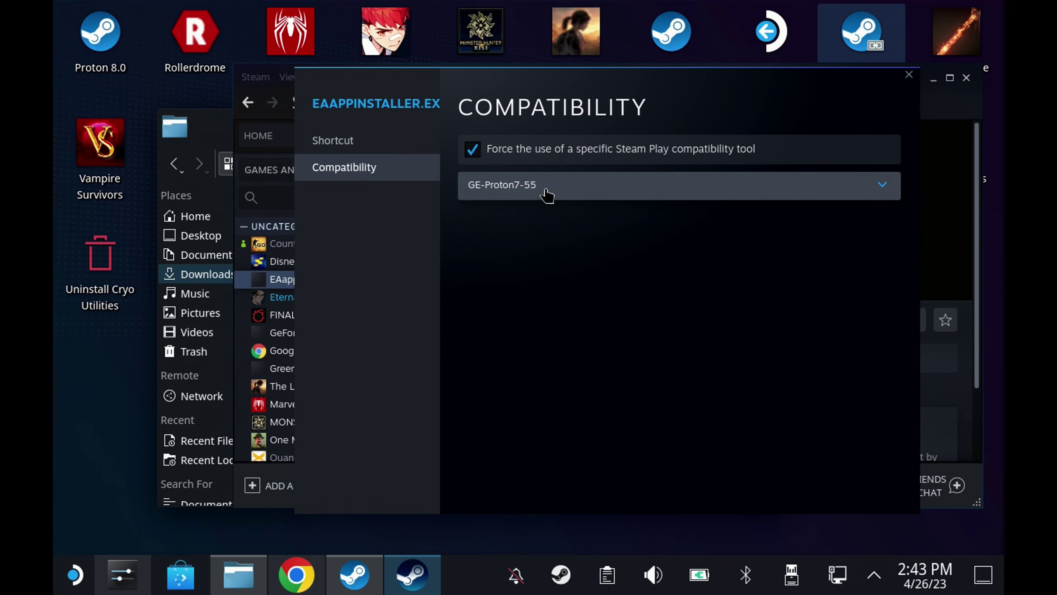
{"action": "left_click", "coordinate": [594, 195]}
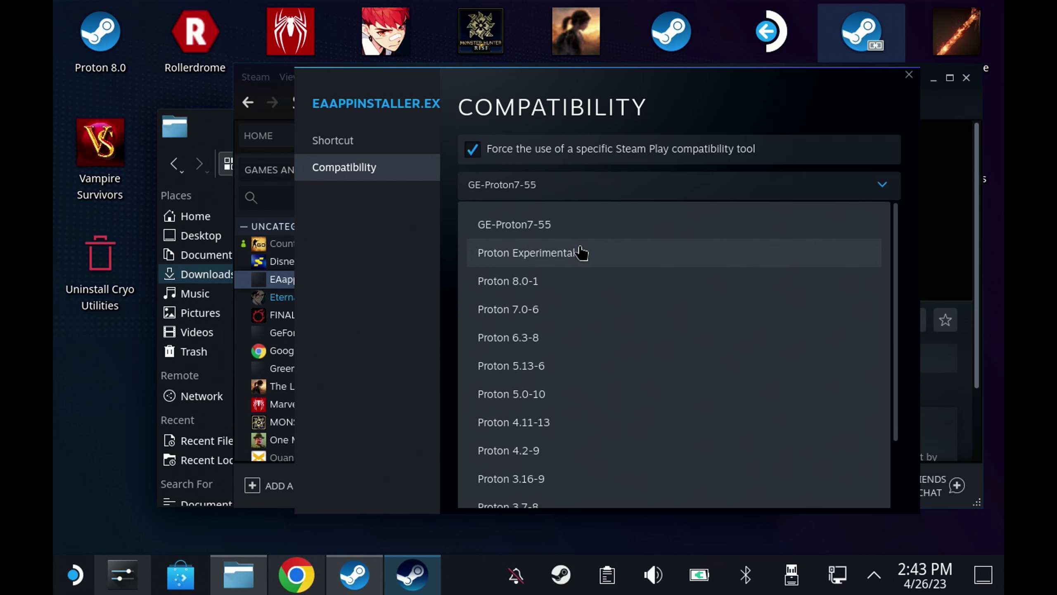
{"action": "left_click", "coordinate": [578, 263]}
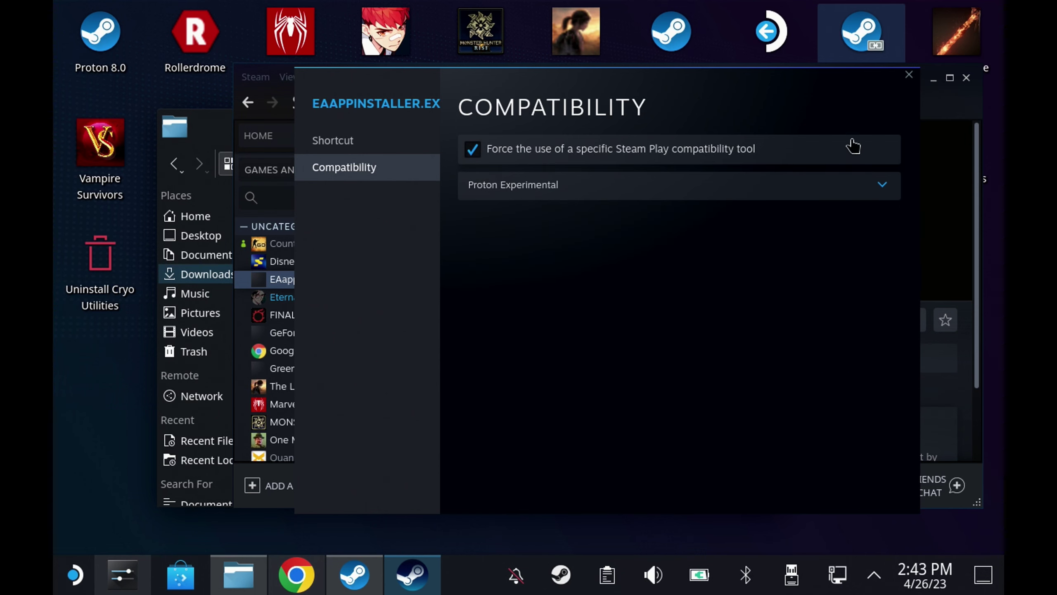
{"action": "left_click", "coordinate": [908, 76]}
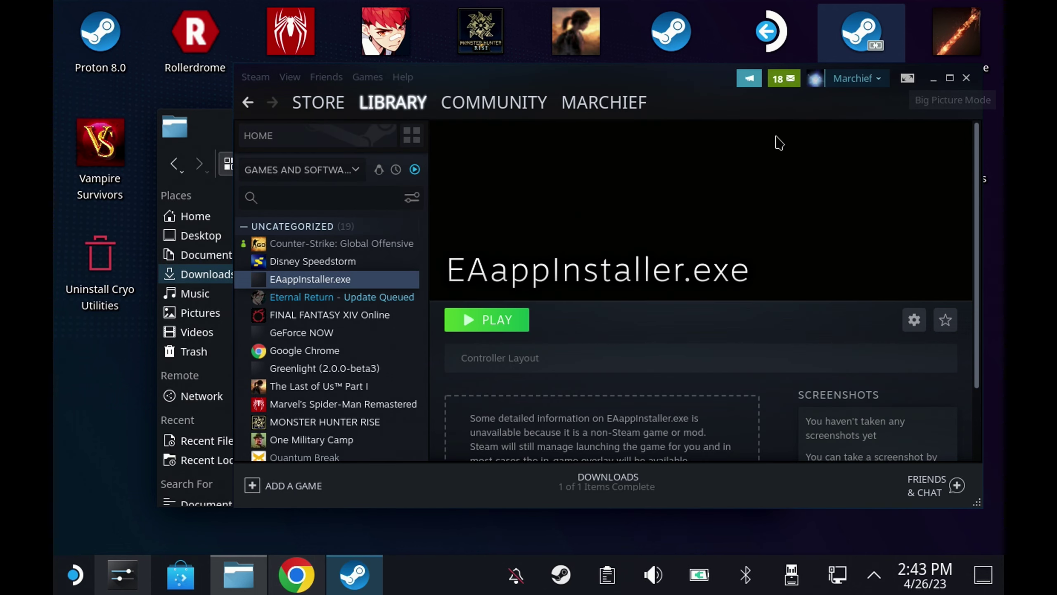
Run EAappInstaller.exe from the Steam library and install the EA app with the default setup.
{"action": "left_click", "coordinate": [489, 327]}
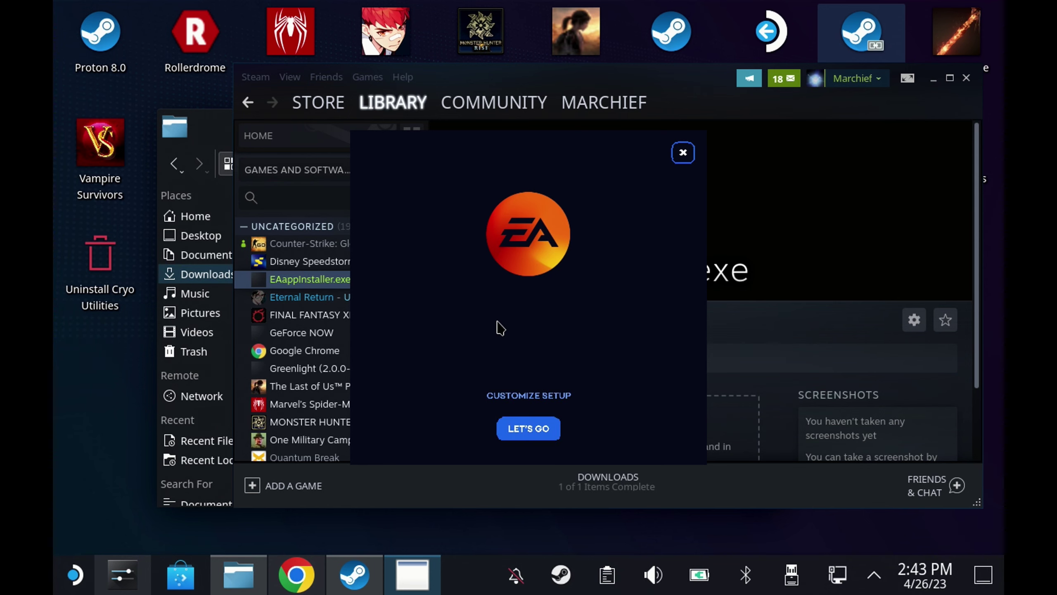
{"action": "left_click", "coordinate": [530, 427]}
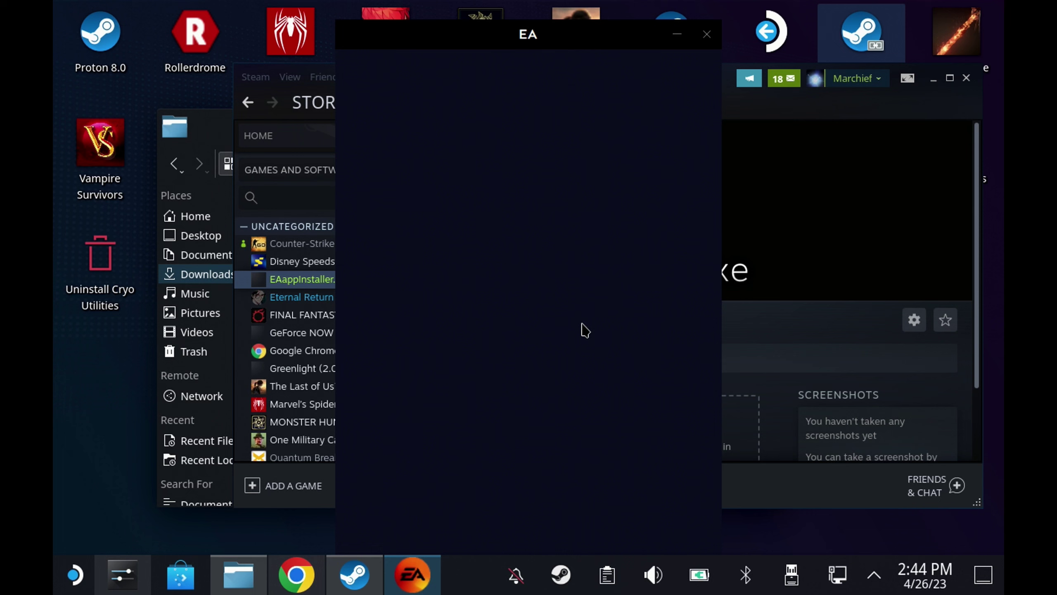
Close the EA app window and stop the running EAappInstaller.exe in Steam, confirming the exit.
{"action": "left_click", "coordinate": [770, 23]}
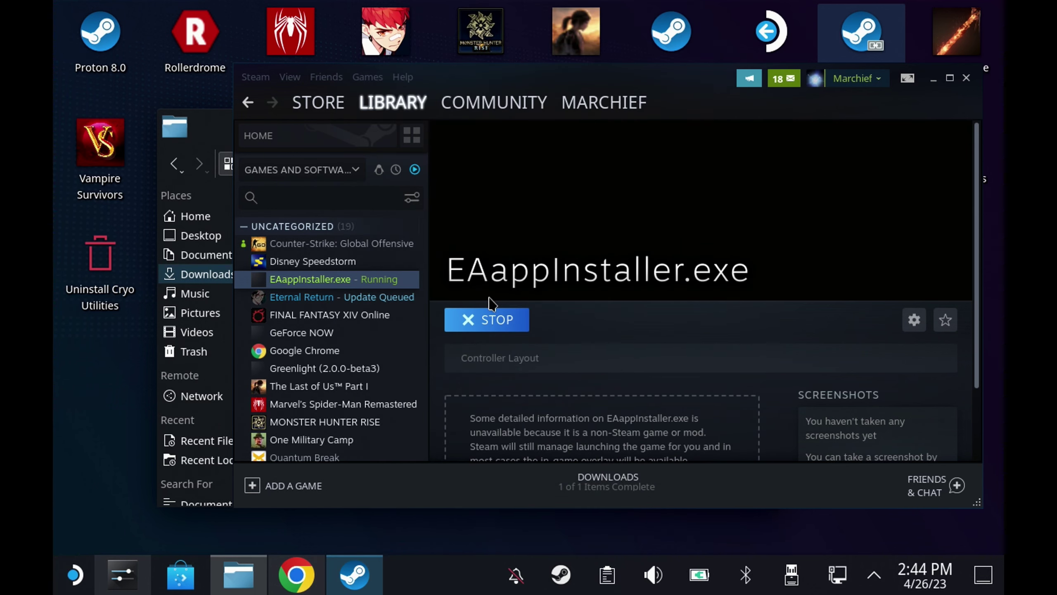
{"action": "left_click", "coordinate": [486, 332]}
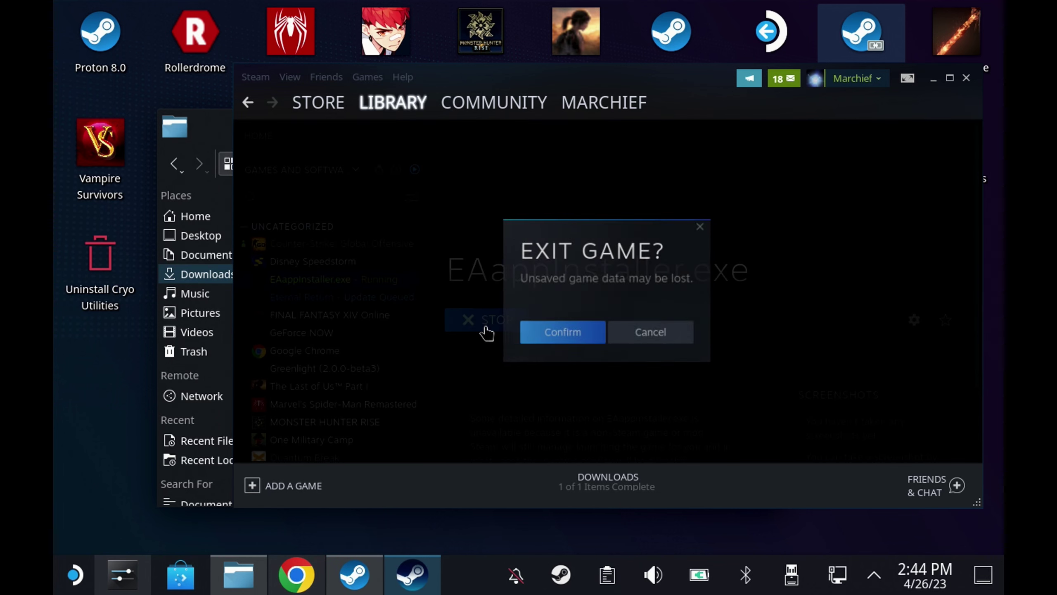
{"action": "left_click", "coordinate": [582, 344]}
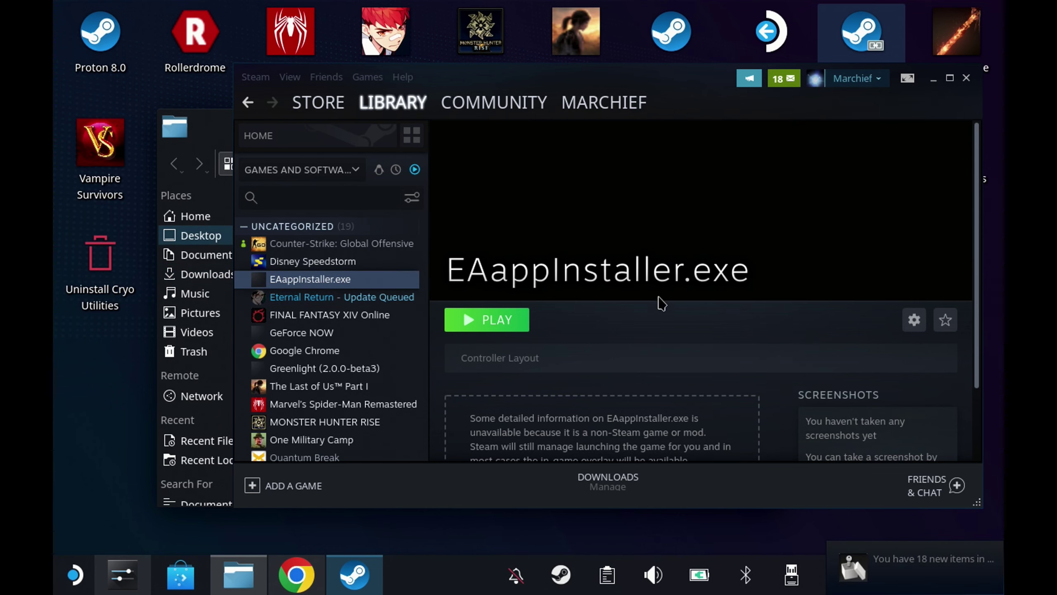
Open the shortcut properties of EAappInstaller.exe, showing its target and start folder.
{"action": "left_click", "coordinate": [913, 323]}
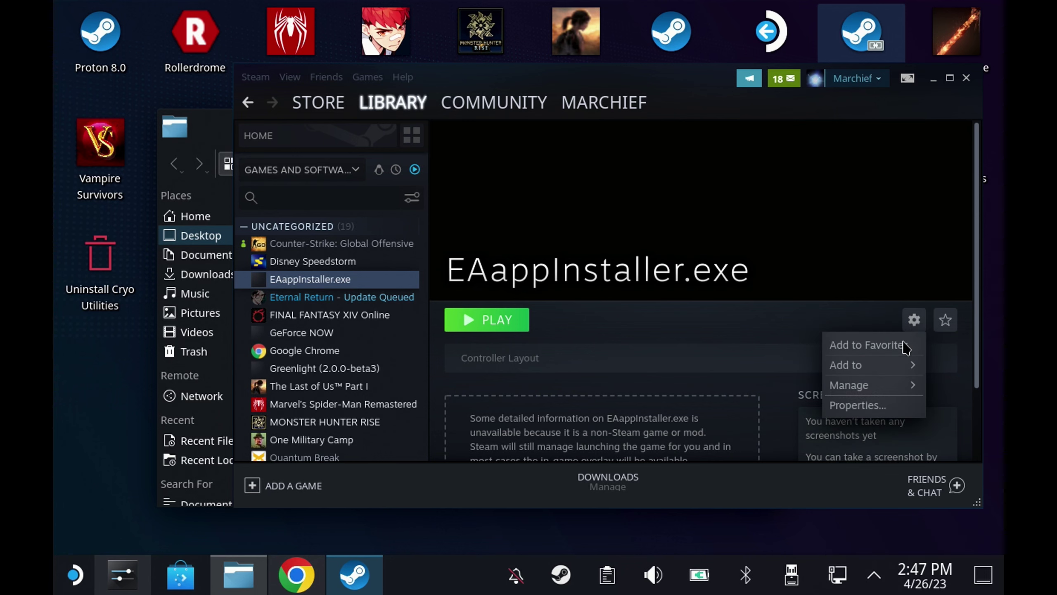
{"action": "left_click", "coordinate": [874, 411]}
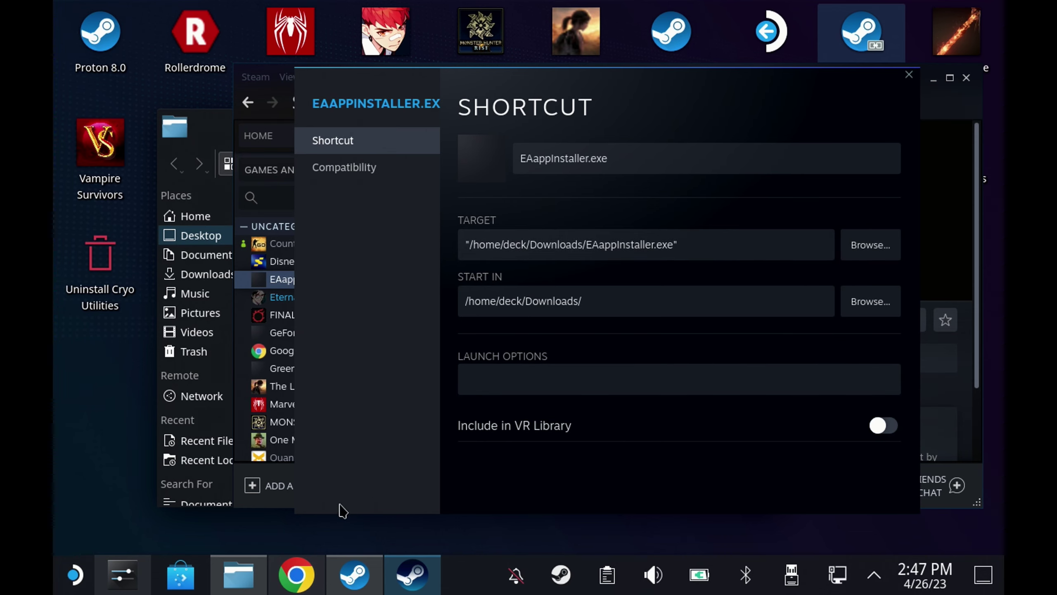
Switch to the Dolphin file manager, go to the Home folder and show its hidden files.
{"action": "left_click", "coordinate": [221, 585]}
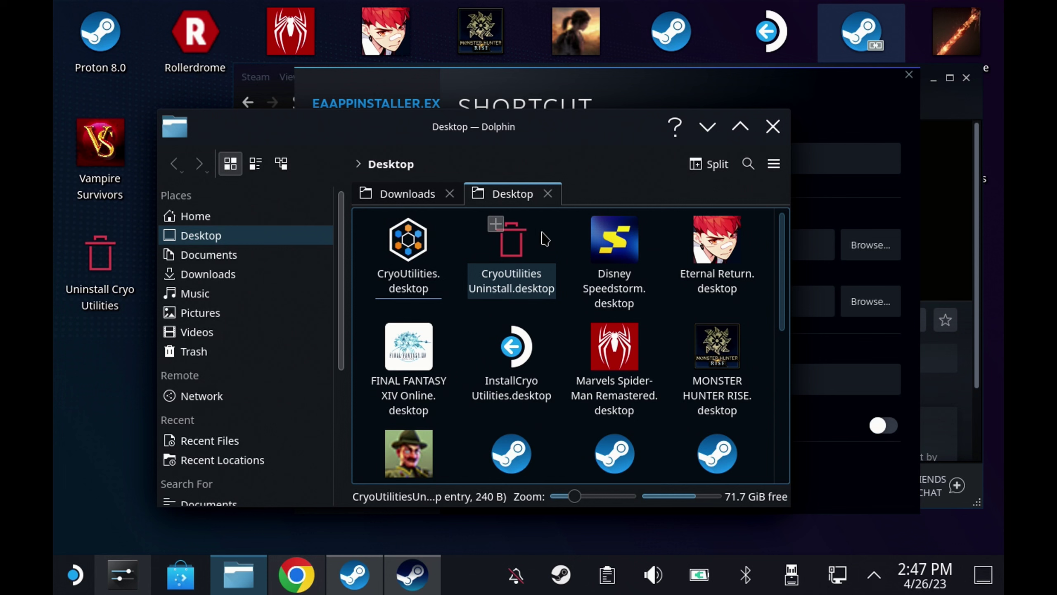
{"action": "key", "text": "alt+Home"}
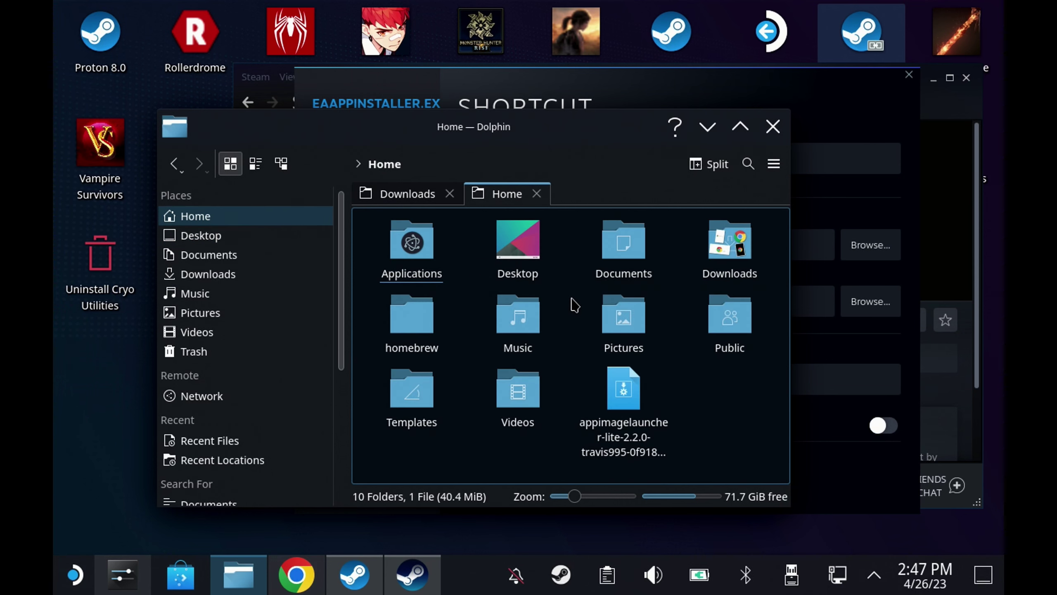
{"action": "left_click", "coordinate": [773, 164]}
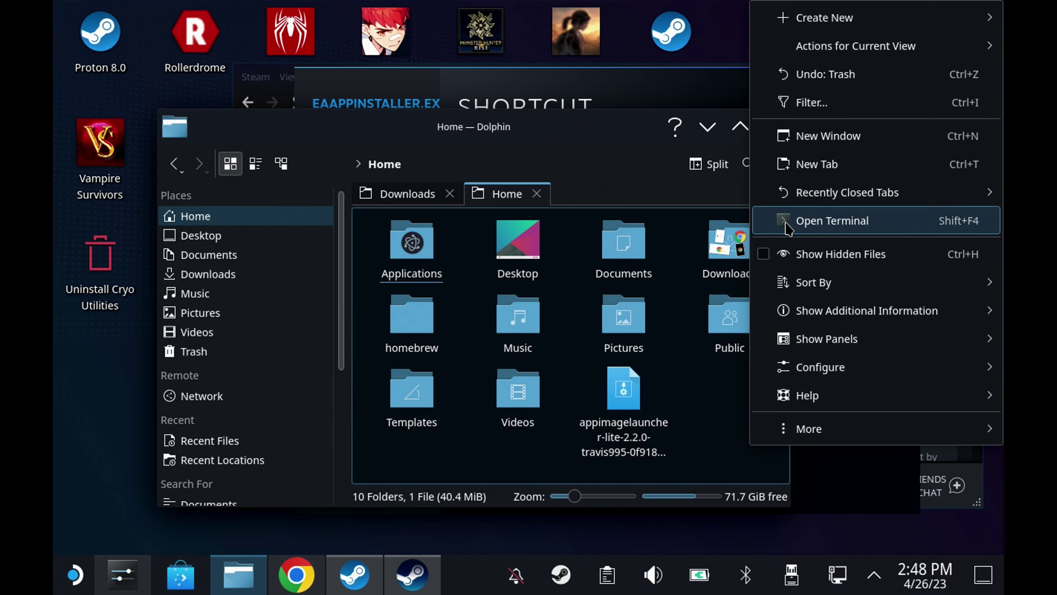
{"action": "left_click", "coordinate": [781, 254]}
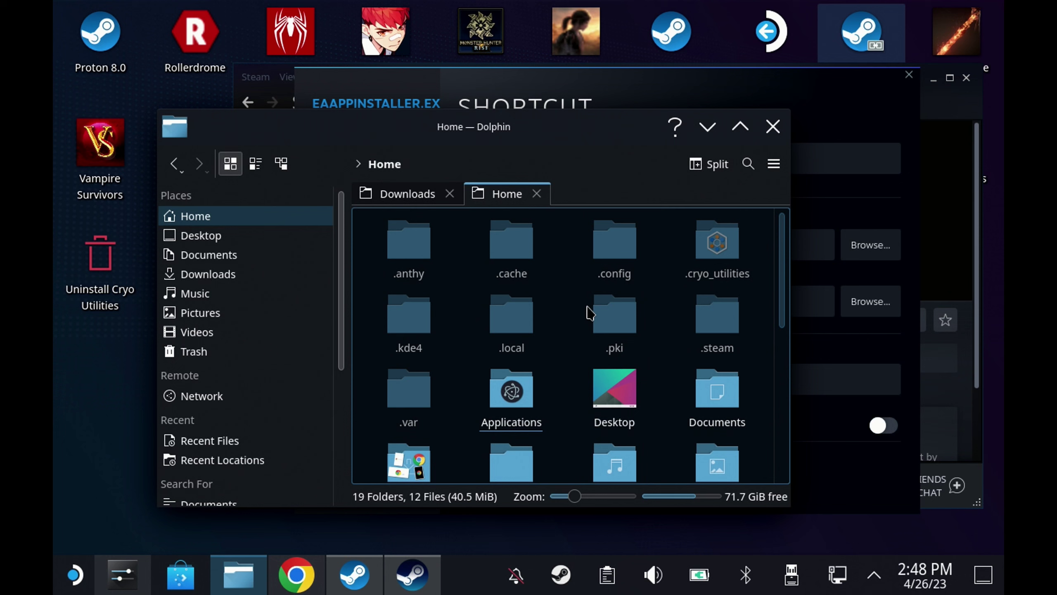
Open the compatdata folder under .steam/steam/steamapps.
{"action": "left_click", "coordinate": [730, 318]}
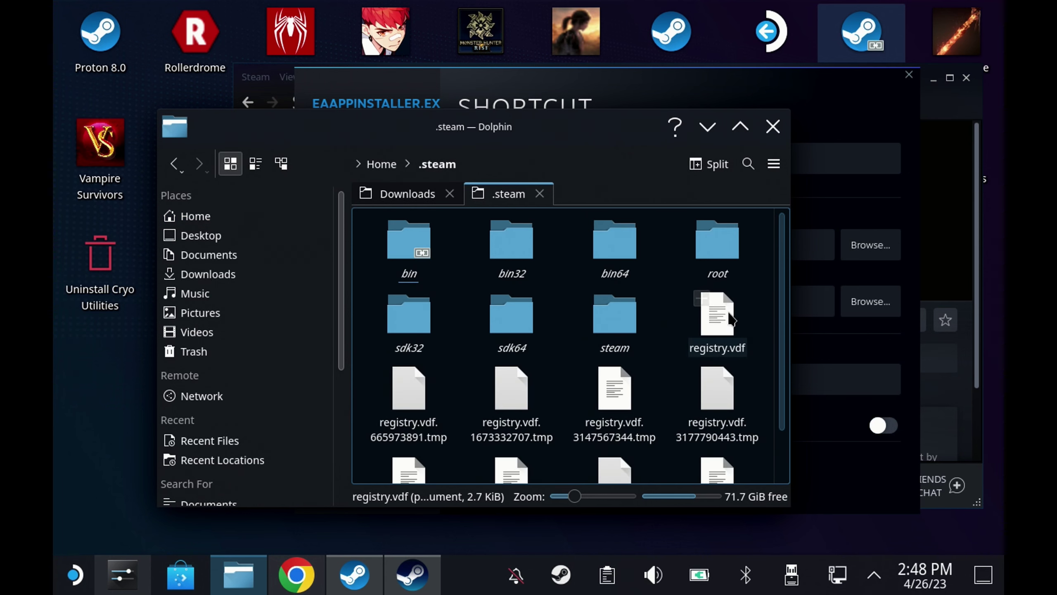
{"action": "left_click", "coordinate": [603, 322]}
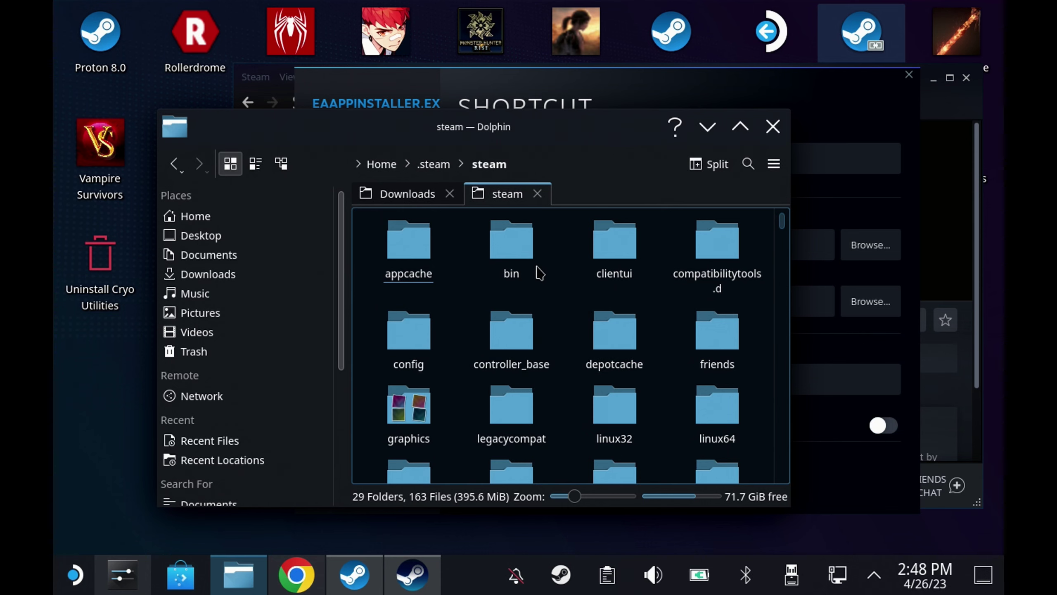
{"action": "scroll", "coordinate": [560, 288], "scroll_direction": "down", "scroll_amount": 10}
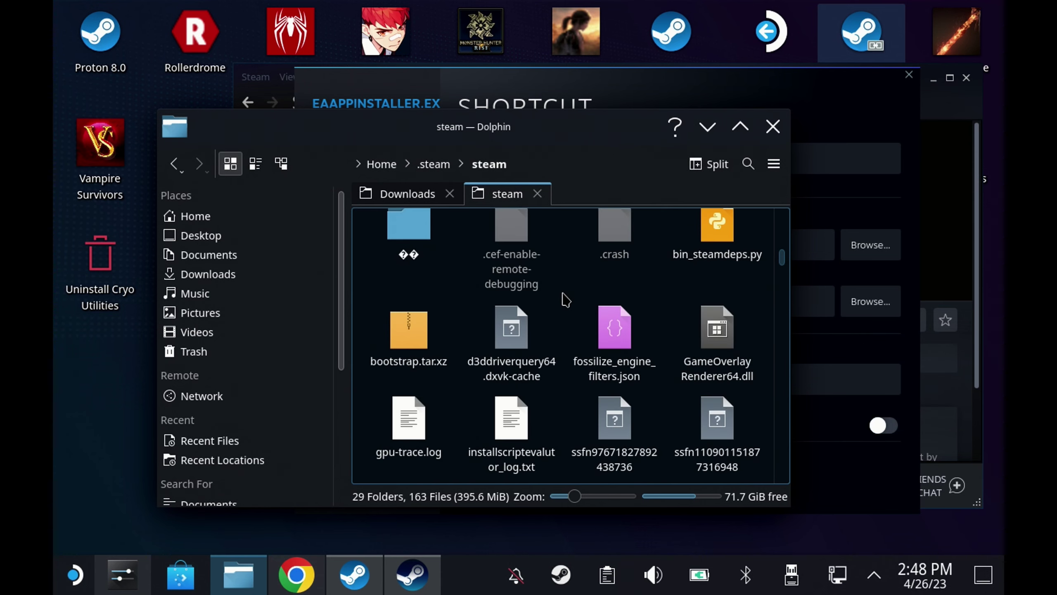
{"action": "scroll", "coordinate": [565, 299], "scroll_direction": "up", "scroll_amount": 4}
{"action": "scroll", "coordinate": [565, 300], "scroll_direction": "up", "scroll_amount": 1}
{"action": "left_click", "coordinate": [422, 350]}
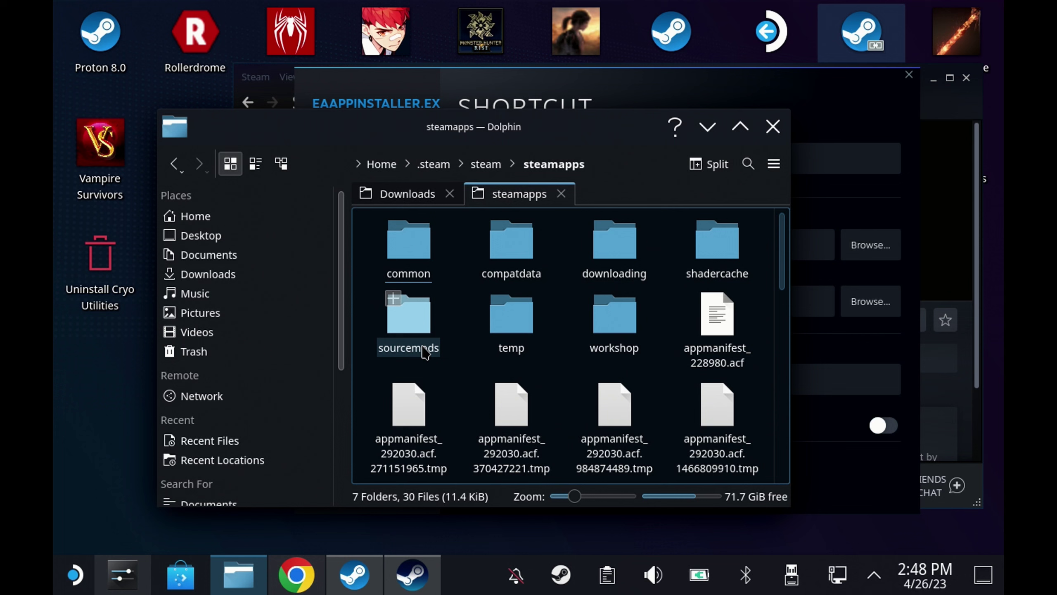
{"action": "left_click", "coordinate": [499, 243]}
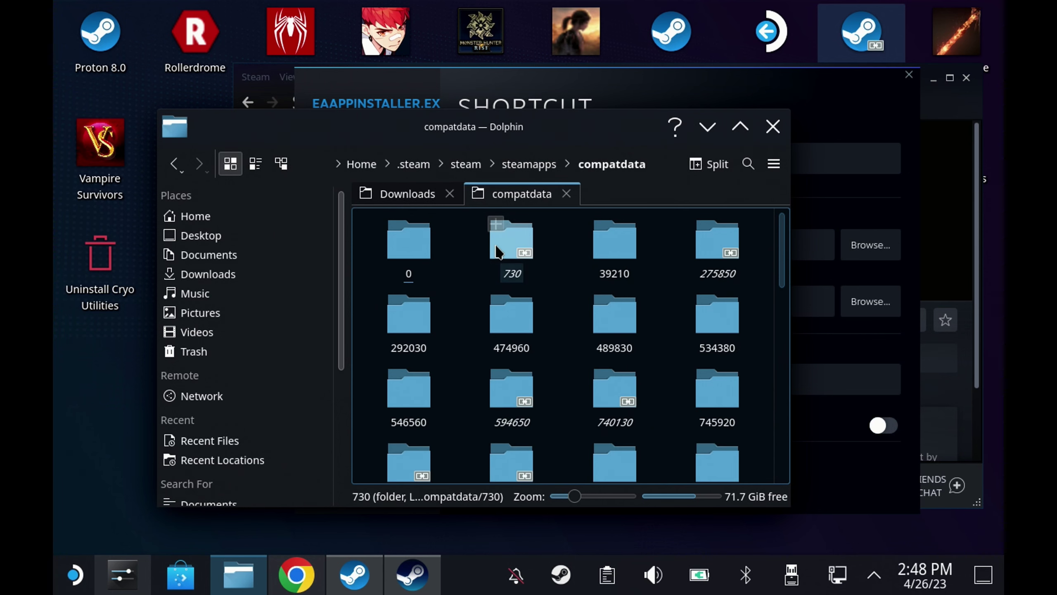
Sort the folders in compatdata by creation date.
{"action": "right_click", "coordinate": [455, 224]}
{"action": "mouse_move", "coordinate": [549, 263]}
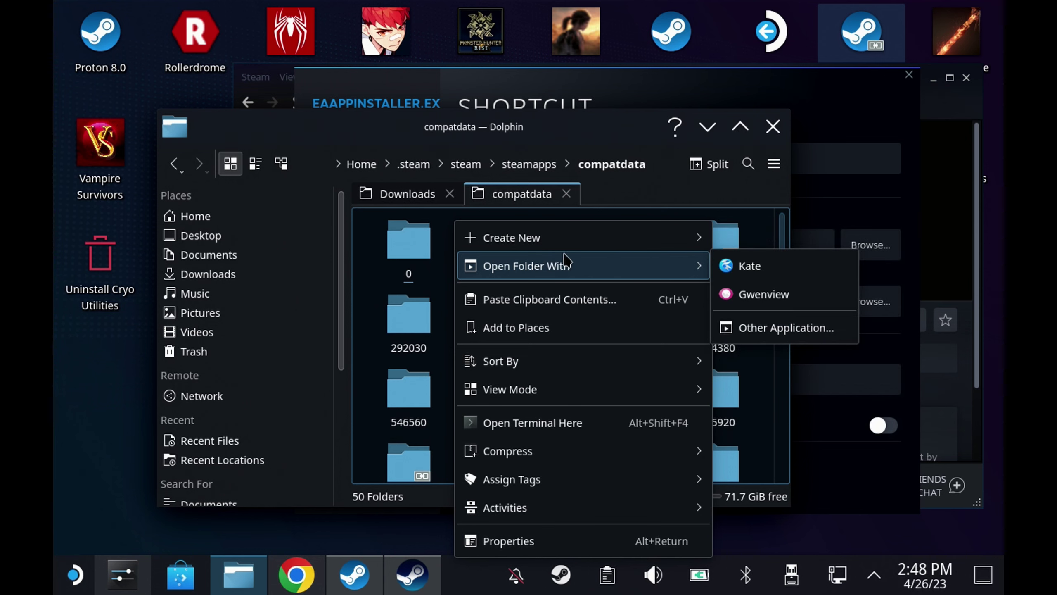
{"action": "mouse_move", "coordinate": [558, 366]}
{"action": "mouse_move", "coordinate": [742, 368]}
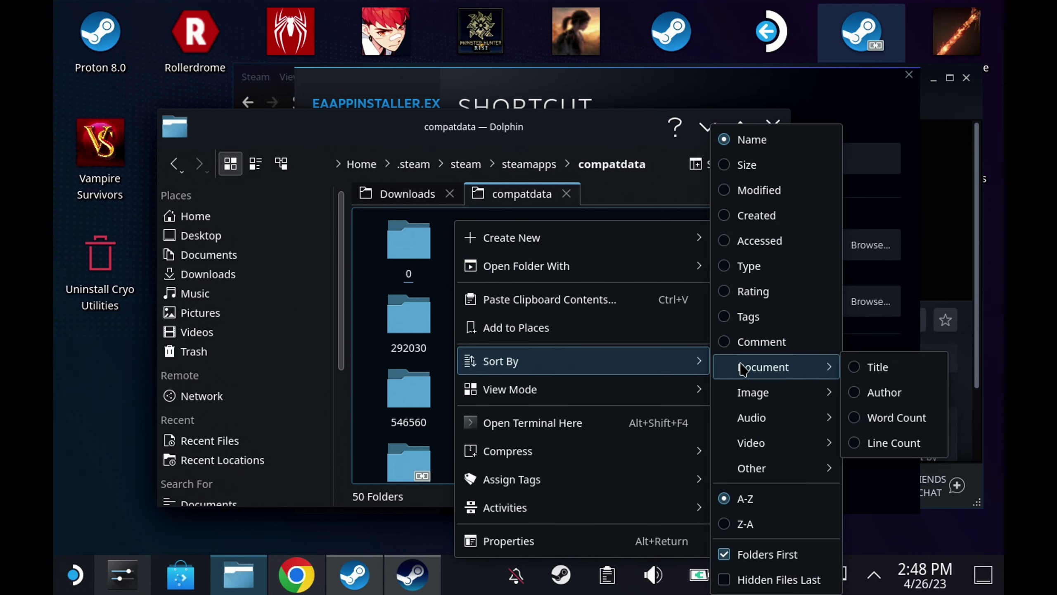
{"action": "left_click", "coordinate": [732, 218]}
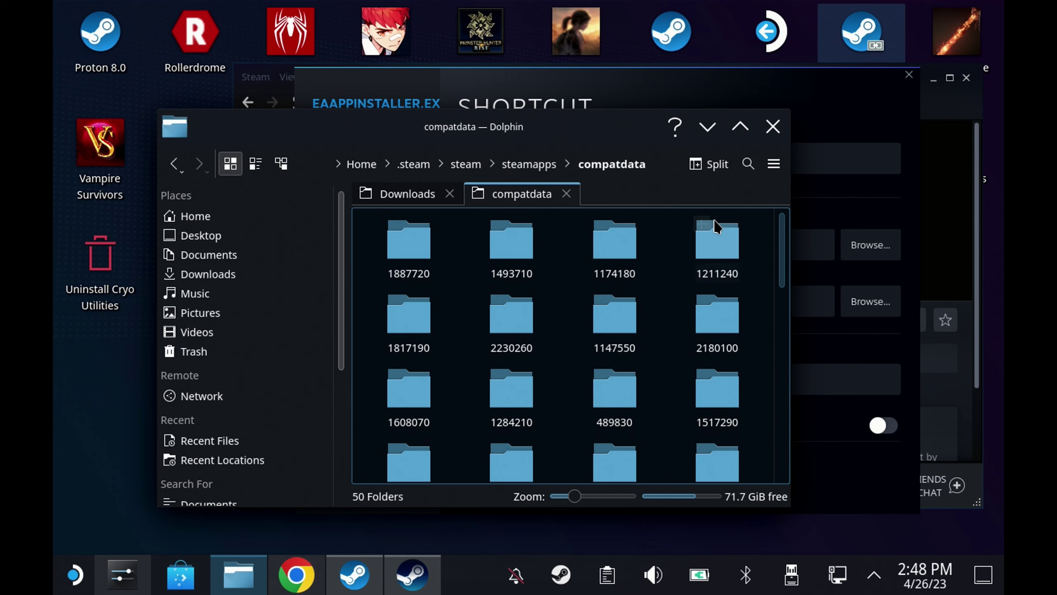
{"action": "left_click", "coordinate": [420, 235]}
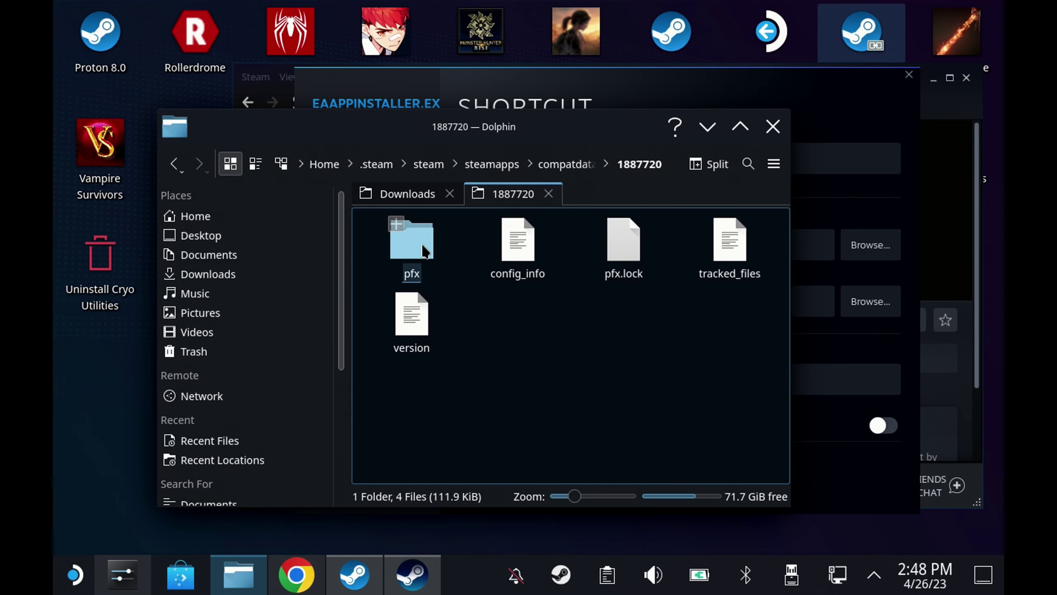
{"action": "left_click", "coordinate": [423, 250]}
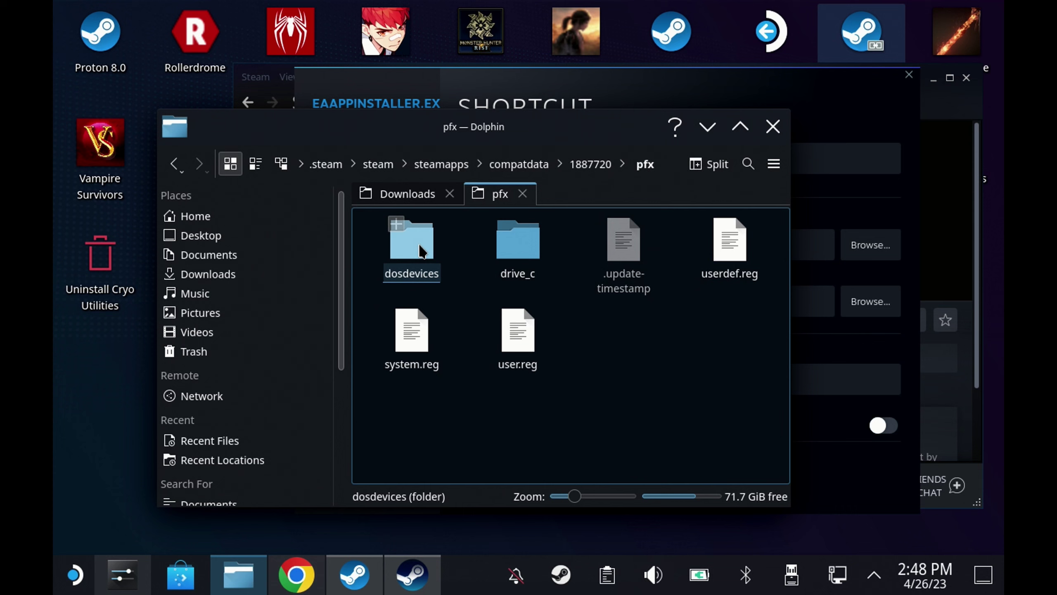
{"action": "left_click", "coordinate": [501, 252]}
{"action": "left_click", "coordinate": [352, 167]}
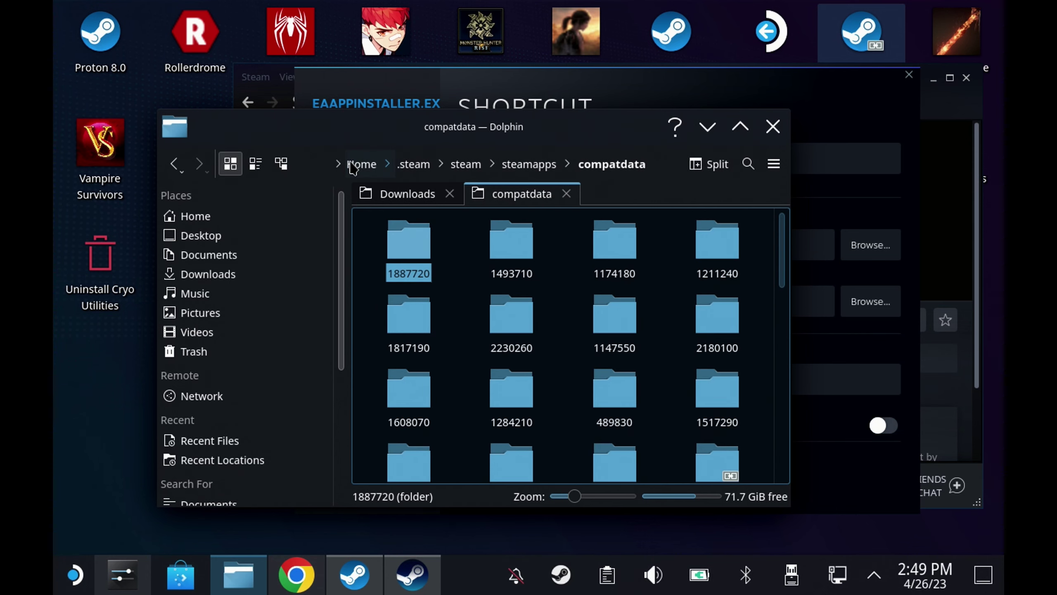
{"action": "left_click", "coordinate": [447, 269]}
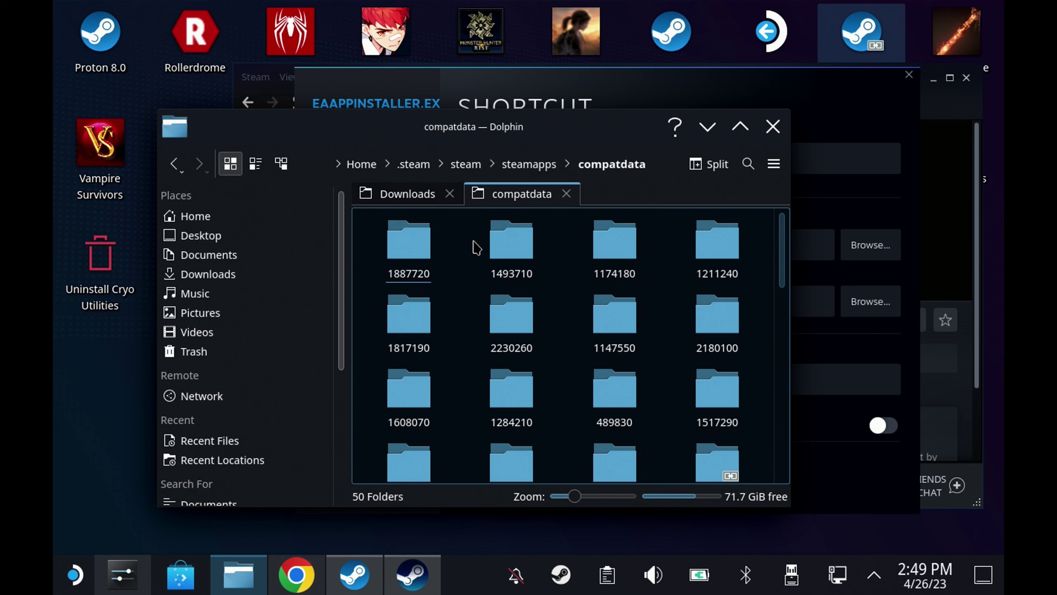
Search compatdata for "ea app" and open the path of EA app Updater.lnk in a new tab.
{"action": "left_click", "coordinate": [749, 166]}
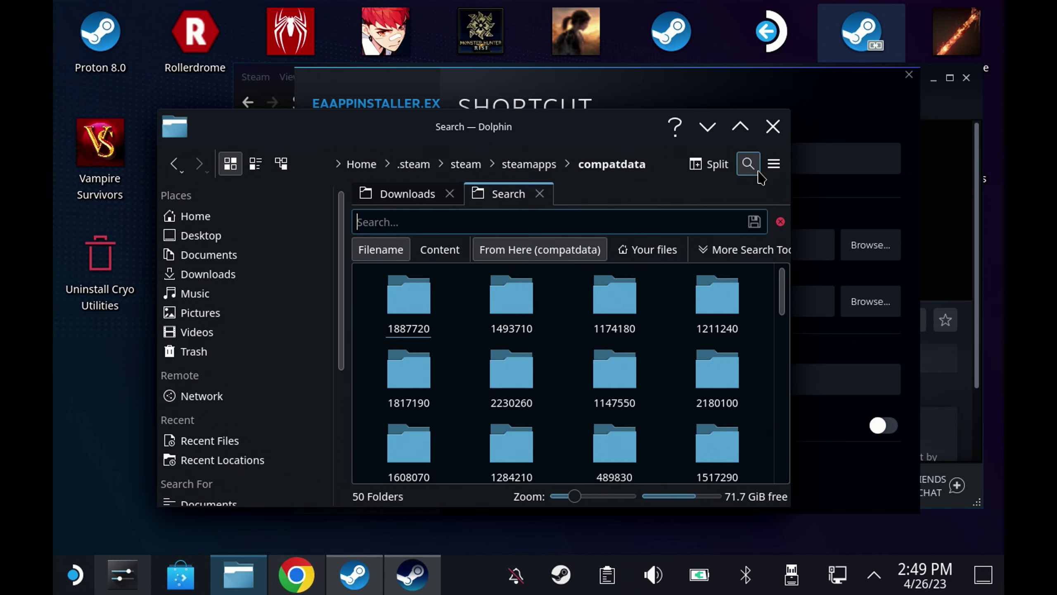
{"action": "type", "text": "ea app"}
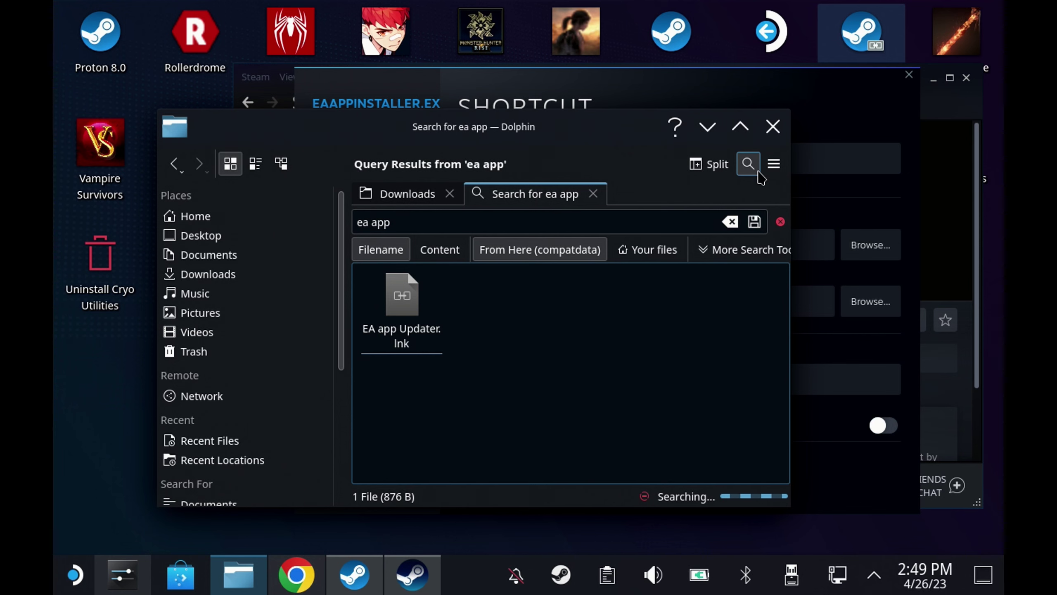
{"action": "right_click", "coordinate": [395, 303]}
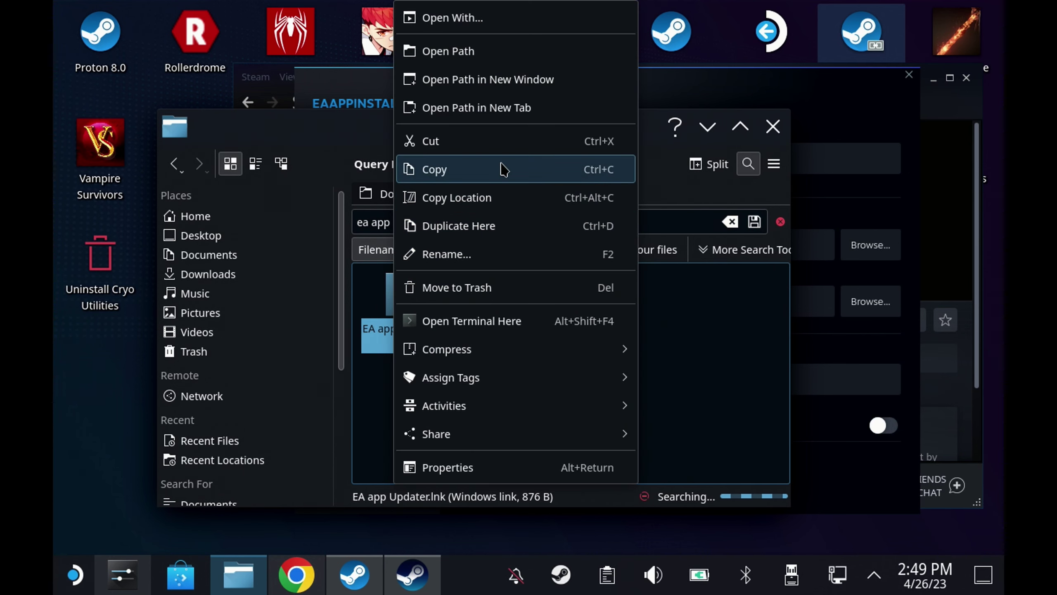
{"action": "left_click", "coordinate": [512, 108]}
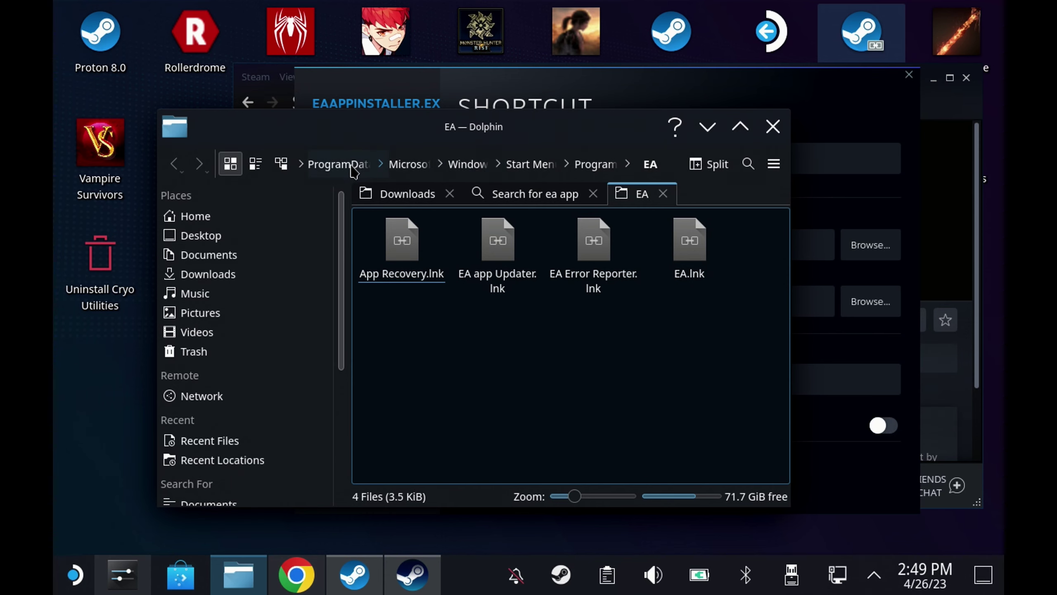
Go up from the EA start menu folder to the drive_c folder of the same prefix.
{"action": "left_click", "coordinate": [351, 166]}
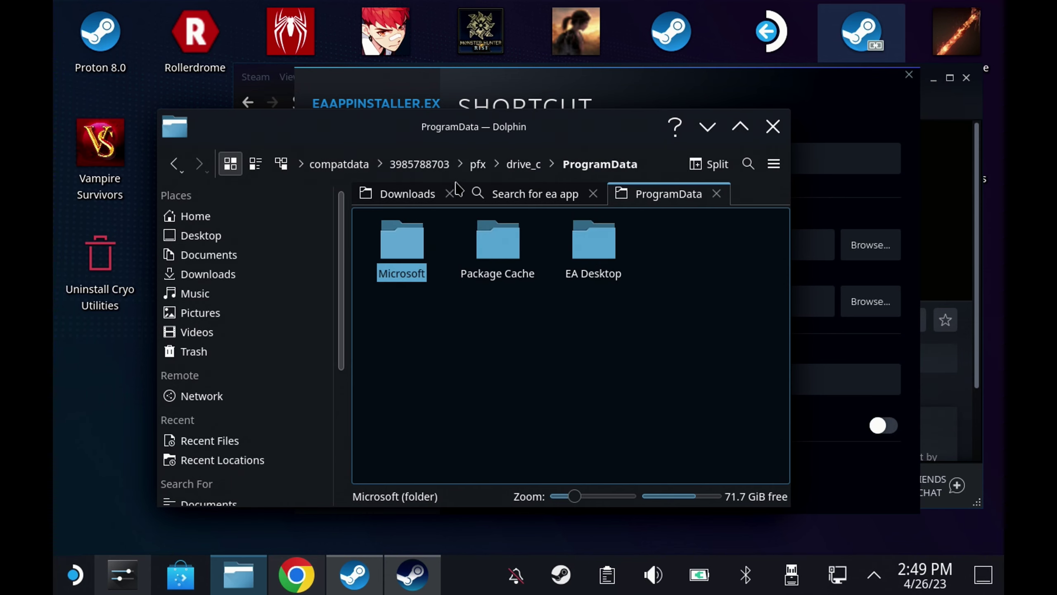
{"action": "key", "text": "Right"}
{"action": "key", "text": "Right"}
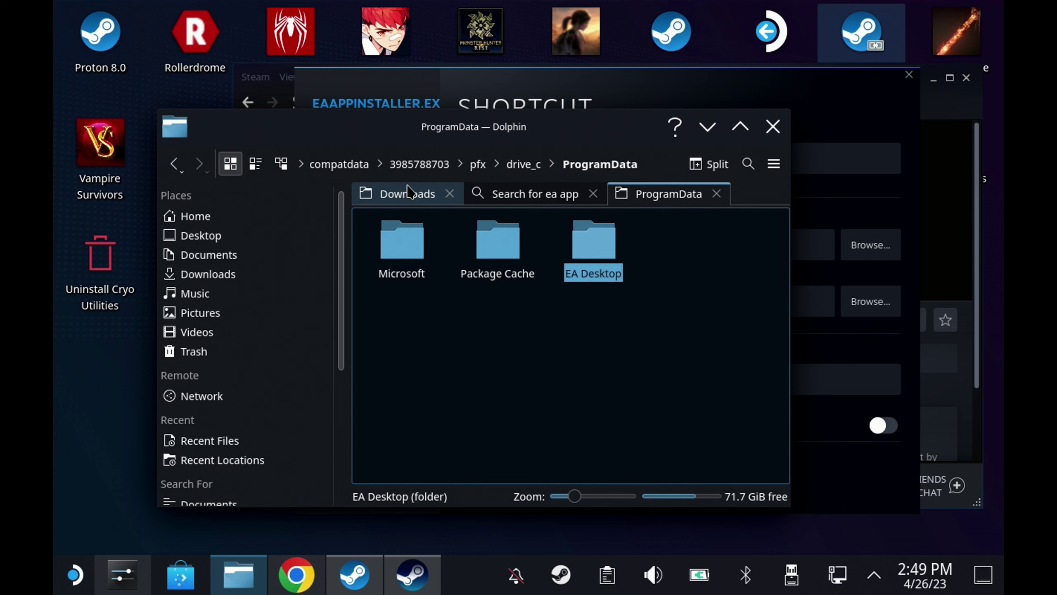
{"action": "left_click", "coordinate": [525, 165]}
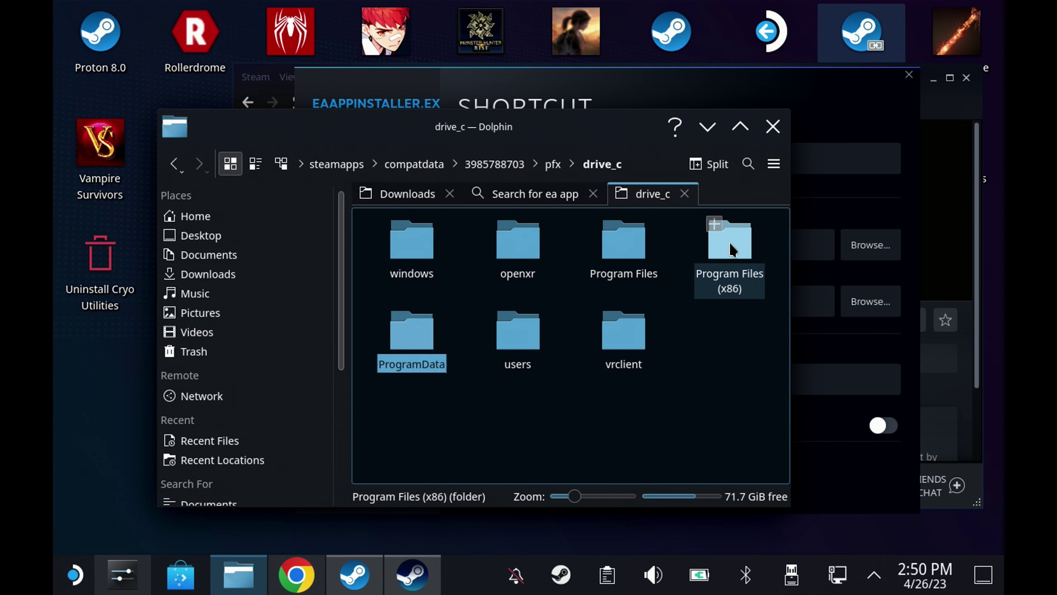
Open Program Files/Electronic Arts/EA Desktop/EA Desktop within drive_c and locate EADesktop.exe.
{"action": "double_click", "coordinate": [630, 254]}
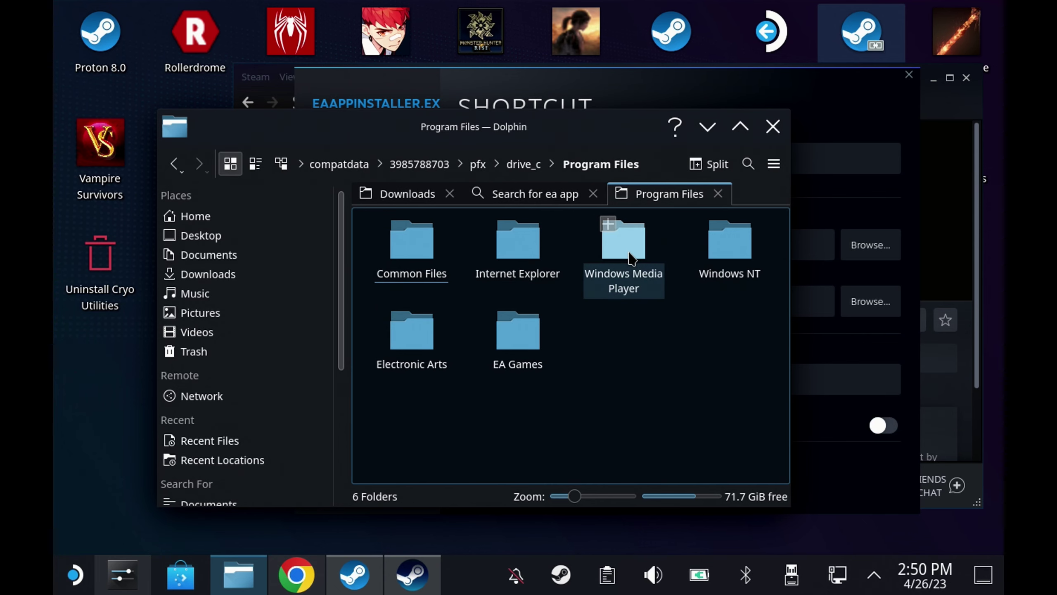
{"action": "left_click", "coordinate": [428, 336]}
{"action": "double_click", "coordinate": [428, 336]}
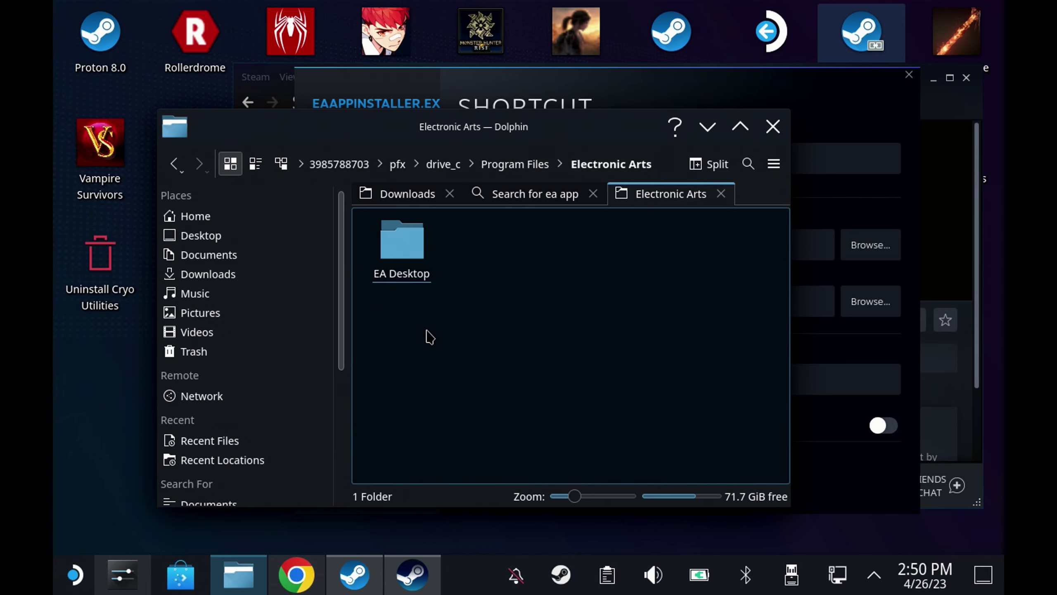
{"action": "double_click", "coordinate": [408, 227]}
{"action": "double_click", "coordinate": [410, 229]}
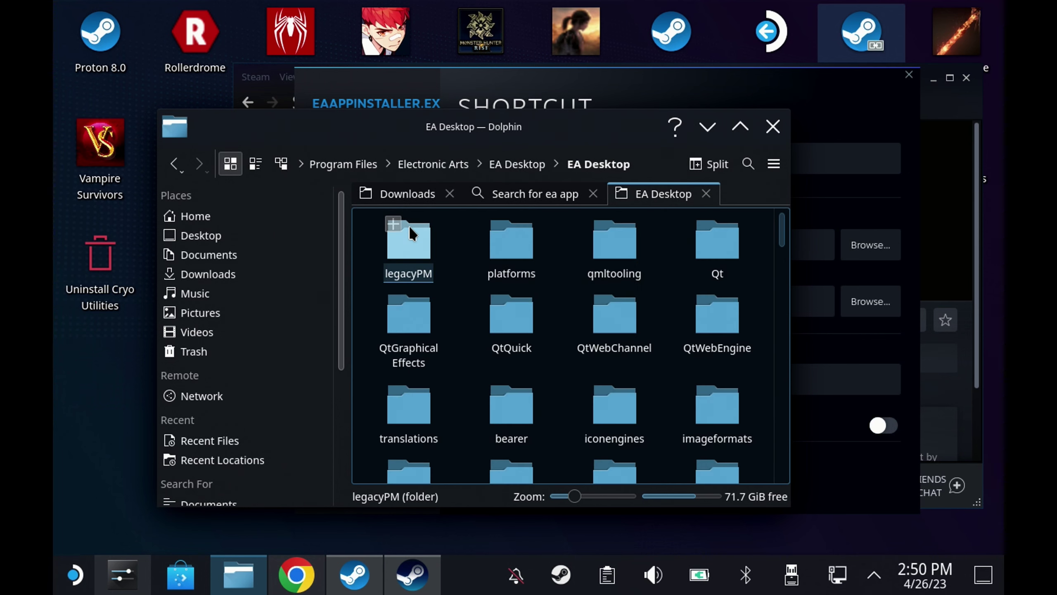
{"action": "scroll", "coordinate": [472, 275], "scroll_direction": "down", "scroll_amount": 10}
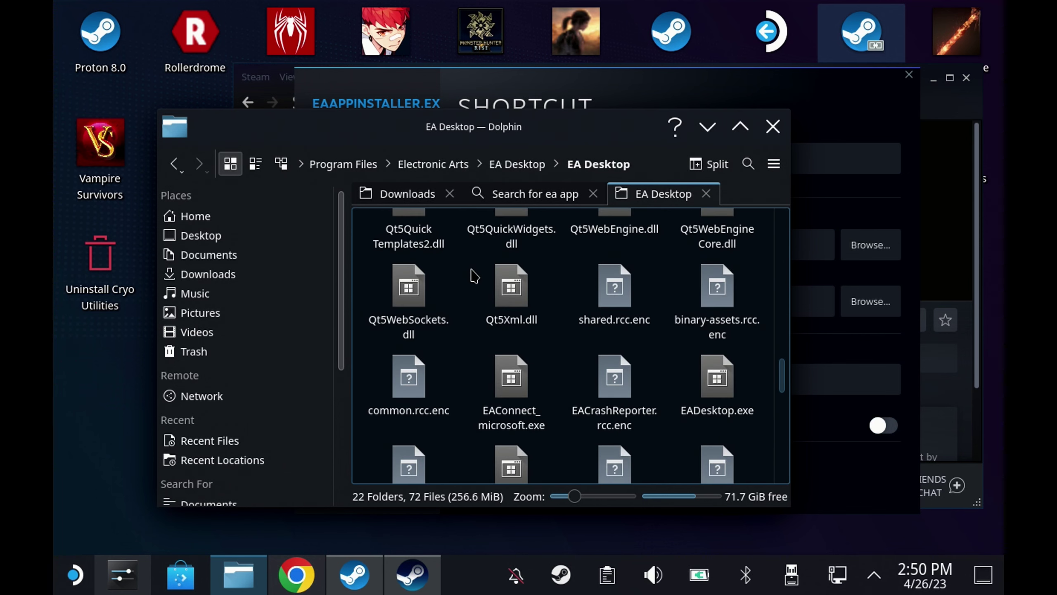
{"action": "scroll", "coordinate": [475, 277], "scroll_direction": "up", "scroll_amount": 2}
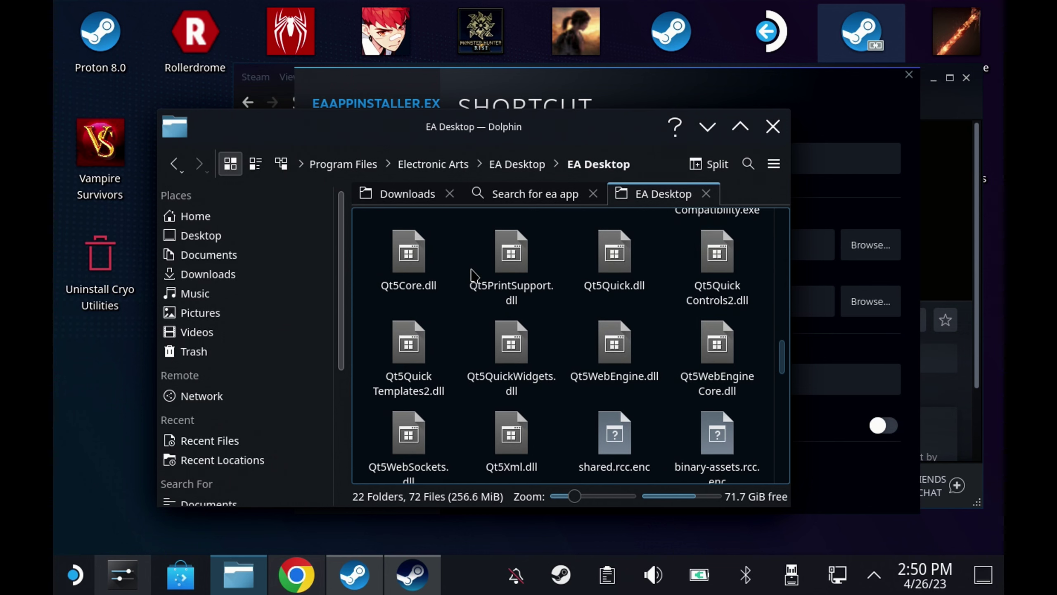
{"action": "scroll", "coordinate": [475, 277], "scroll_direction": "down", "scroll_amount": 6}
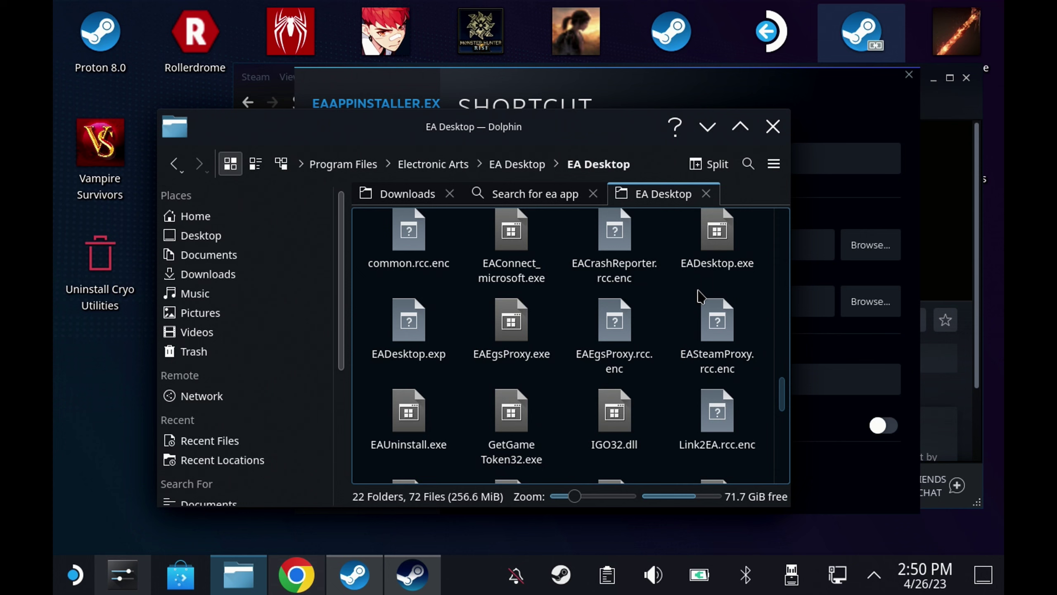
Check the location of EADesktop.exe in its file properties and close them without changes.
{"action": "right_click", "coordinate": [717, 247]}
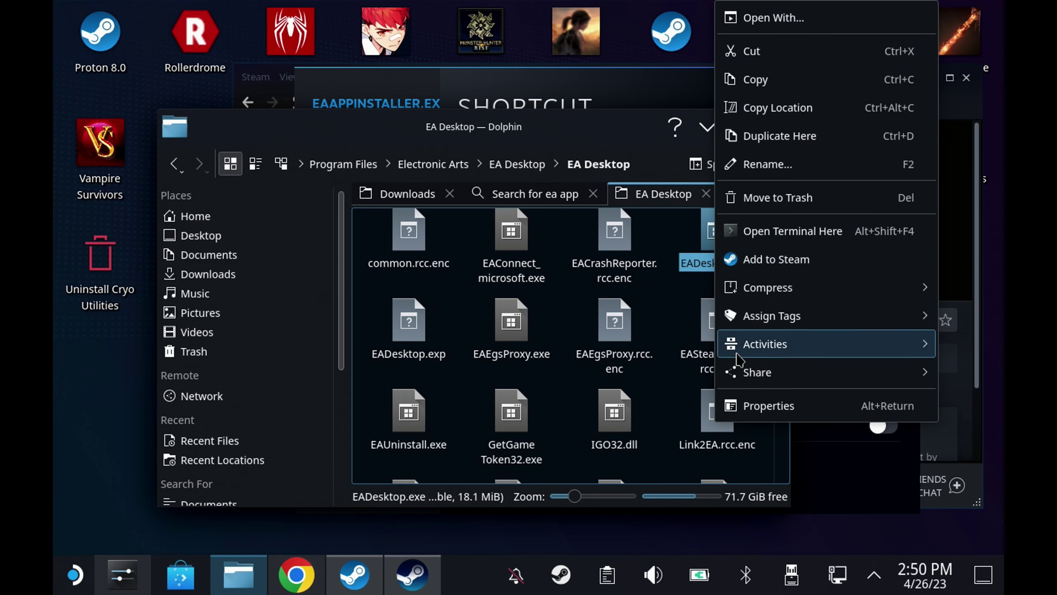
{"action": "left_click", "coordinate": [751, 416]}
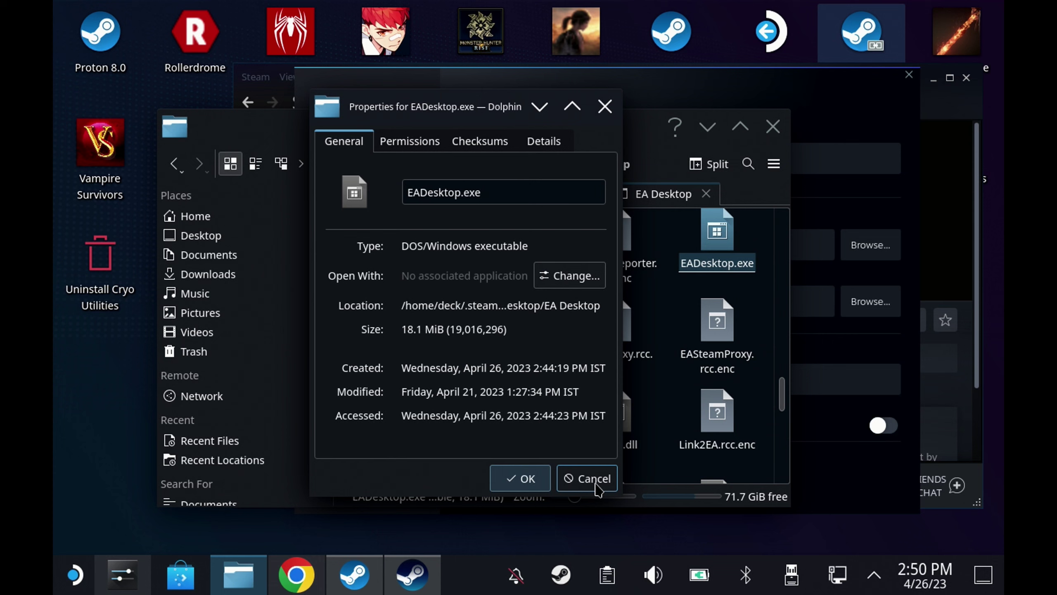
{"action": "left_click", "coordinate": [593, 479]}
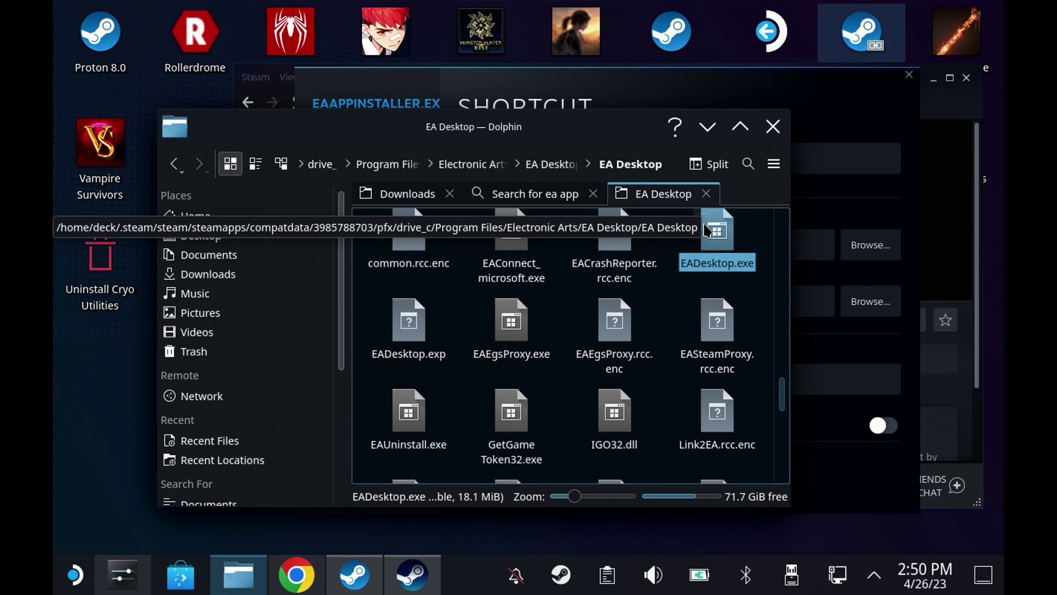
Copy the file location of EADesktop.exe and return to the EAappInstaller.exe shortcut properties in Steam.
{"action": "right_click", "coordinate": [717, 229]}
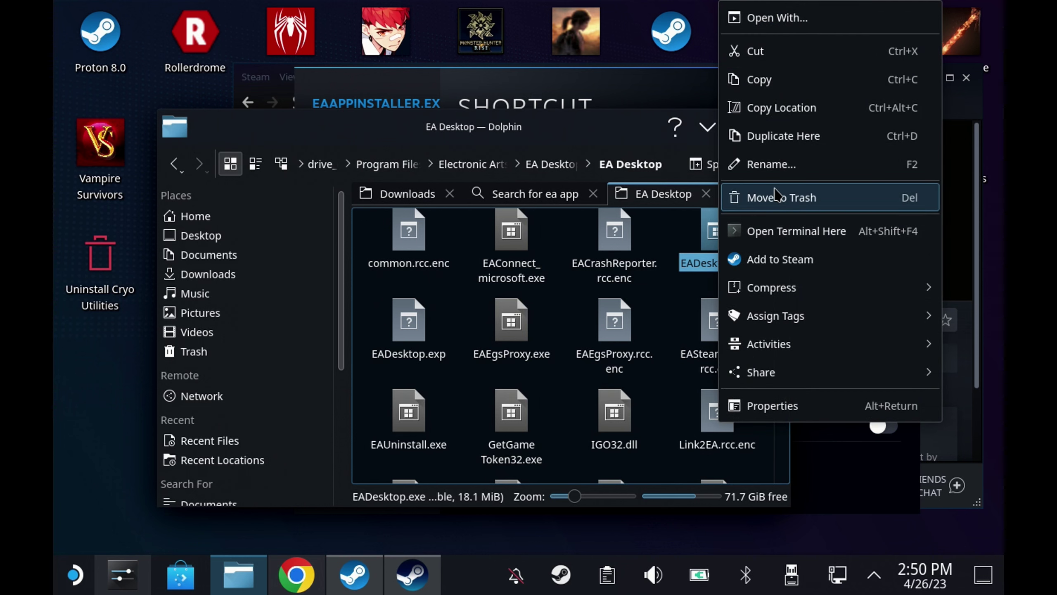
{"action": "left_click", "coordinate": [787, 112]}
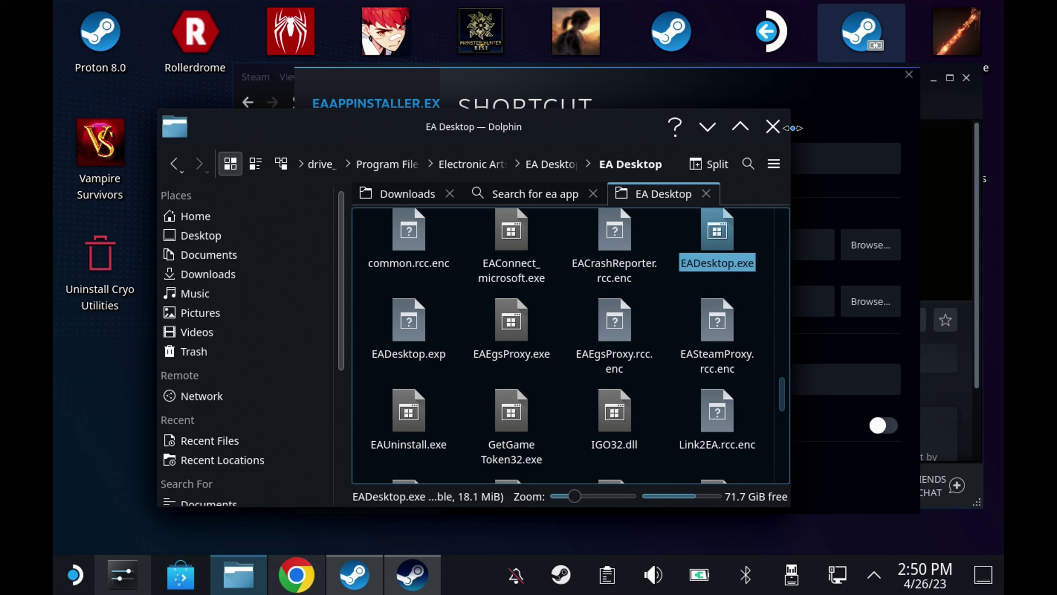
{"action": "left_click", "coordinate": [839, 204]}
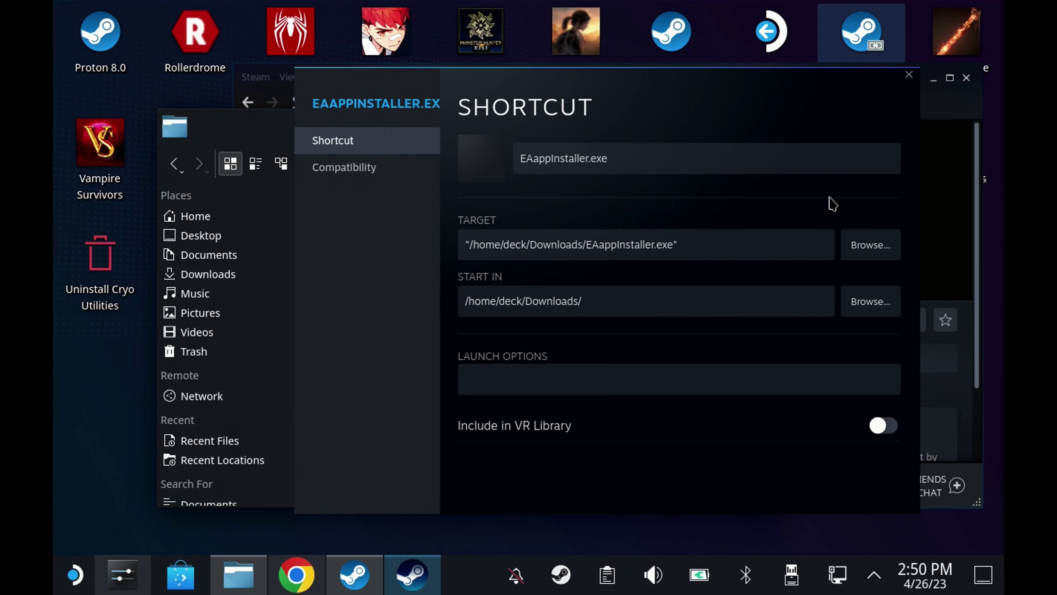
Replace the shortcut's target with the copied EADesktop.exe path and enclose the path in double quotes.
{"action": "left_click", "coordinate": [729, 238]}
{"action": "key", "text": "ctrl+a"}
{"action": "right_click", "coordinate": [729, 240]}
{"action": "left_click", "coordinate": [757, 294]}
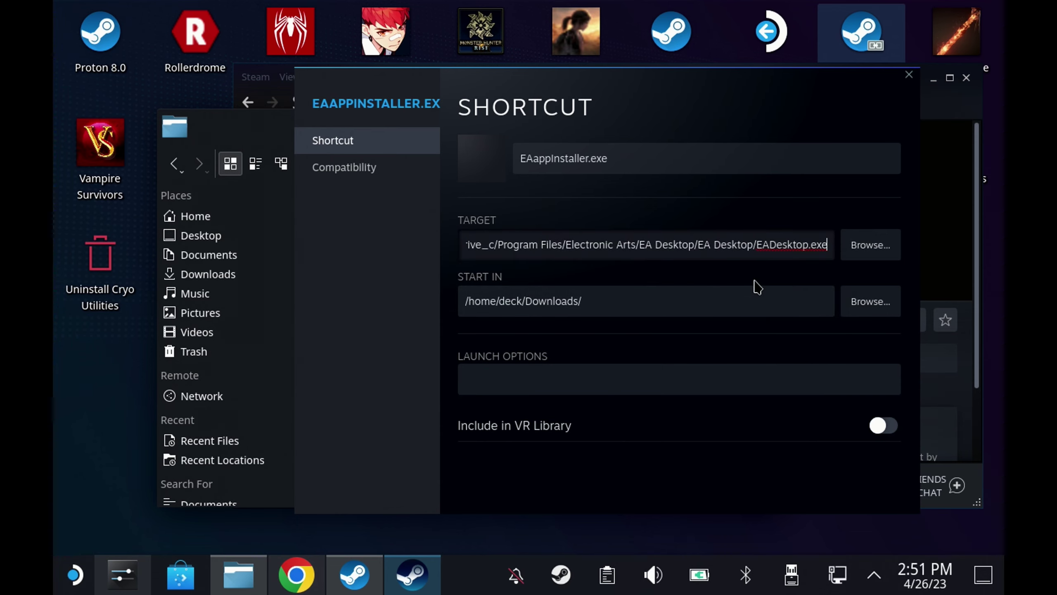
{"action": "type", "text": "@"}
{"action": "key", "text": "BackSpace"}
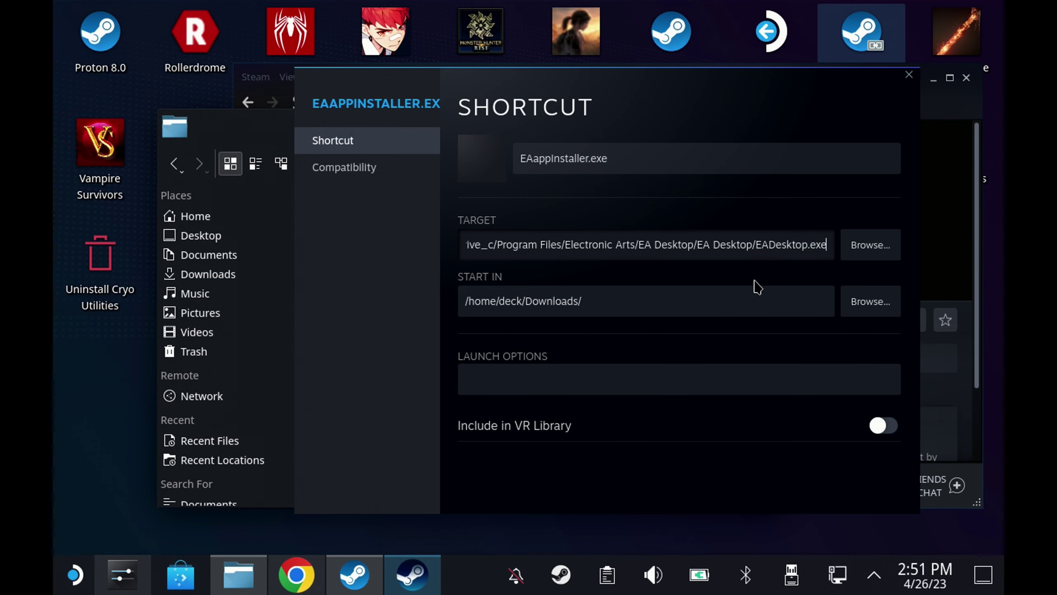
{"action": "type", "text": "\""}
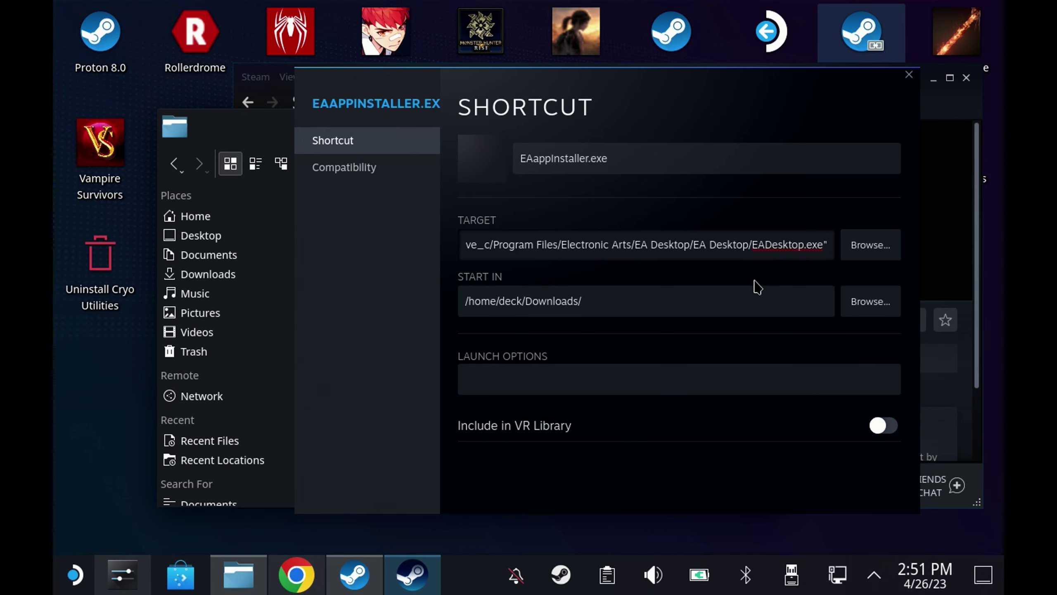
{"action": "key", "text": "Home"}
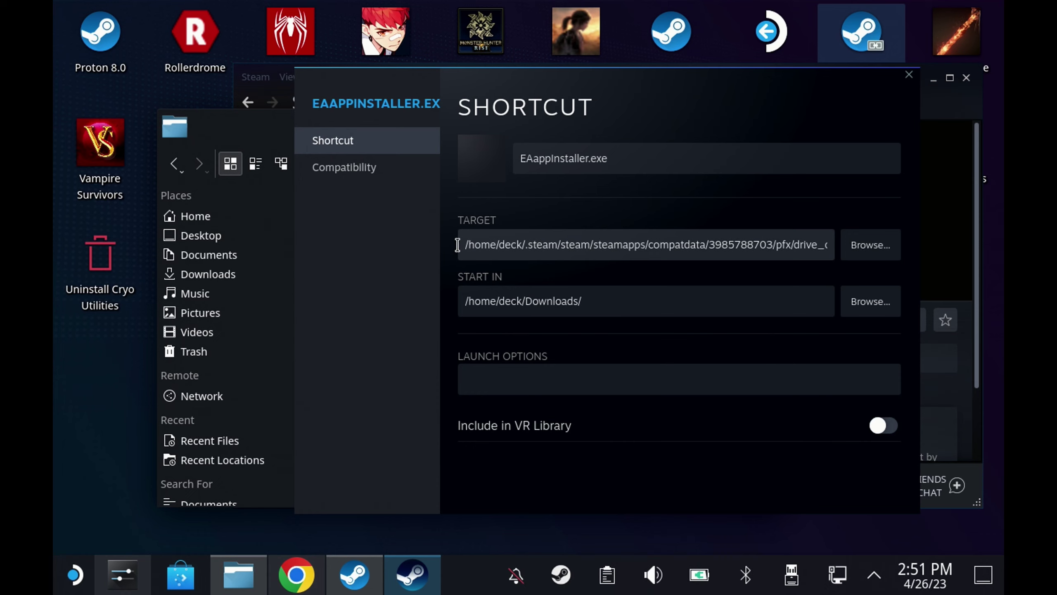
{"action": "left_click", "coordinate": [472, 246]}
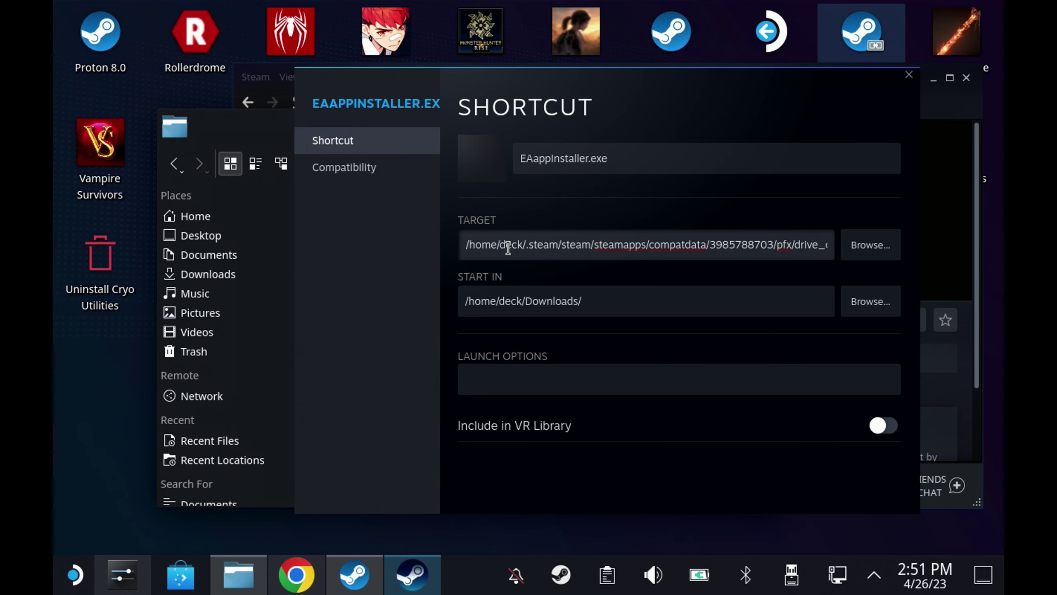
{"action": "type", "text": "\""}
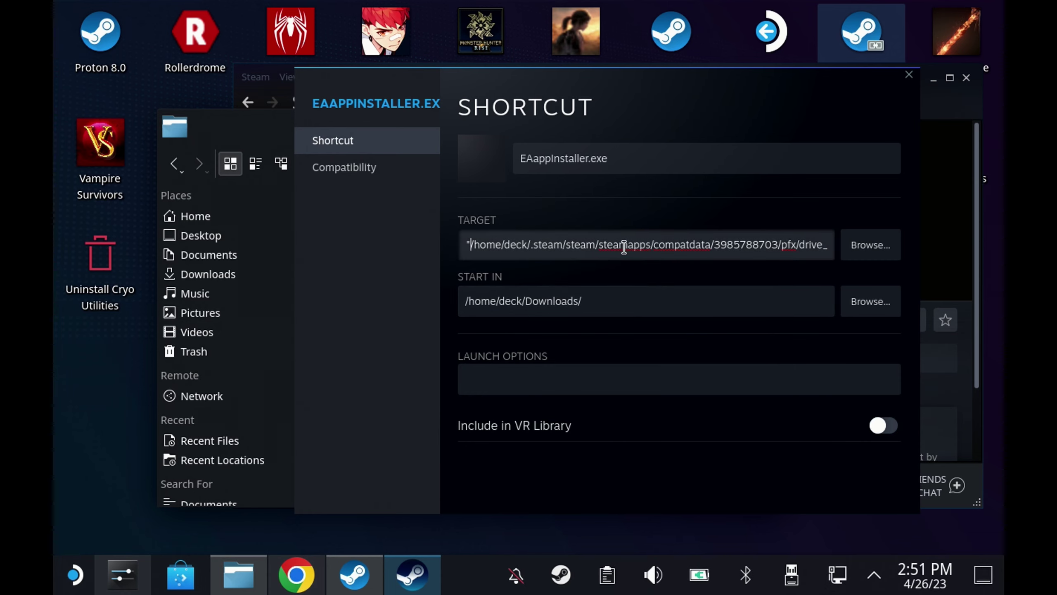
Set the shortcut's Start In folder to the copied path without EADesktop.exe, ending in EA Desktop/EA Desktop/.
{"action": "triple_click", "coordinate": [613, 306]}
{"action": "right_click", "coordinate": [615, 309]}
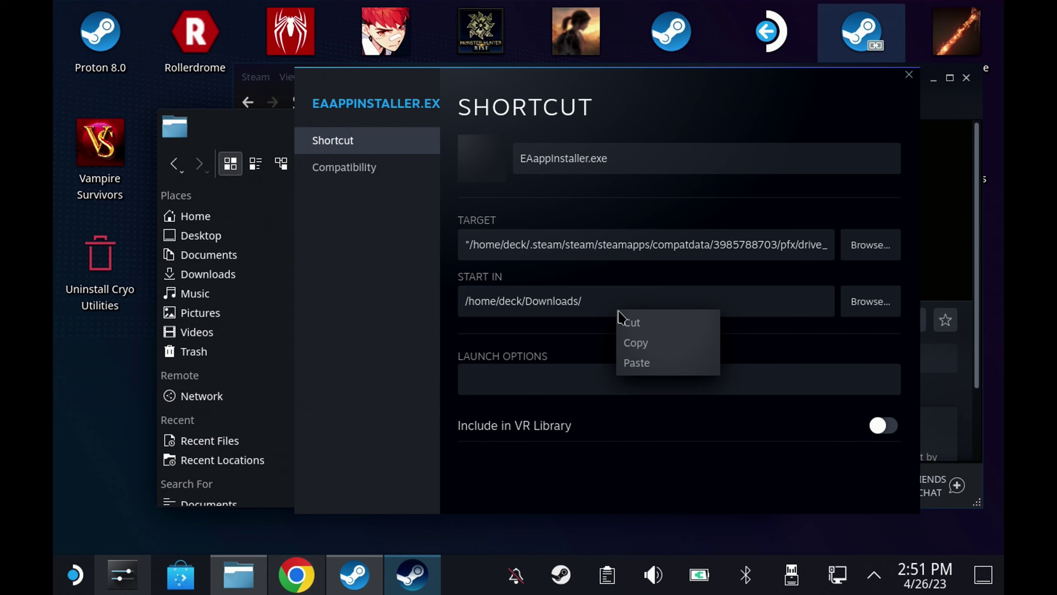
{"action": "left_click", "coordinate": [637, 363]}
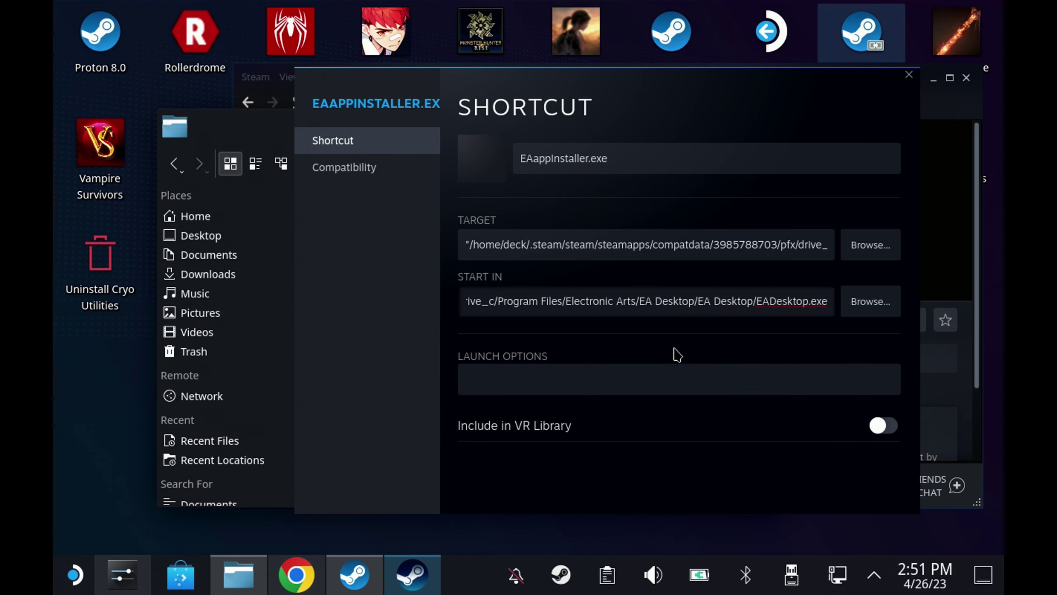
{"action": "key", "text": "Left"}
{"action": "key", "text": "Left"}
{"action": "key", "text": "Left"}
{"action": "key", "text": "Left"}
{"action": "key", "text": "Left"}
{"action": "key", "text": "Left"}
{"action": "key", "text": "Left"}
{"action": "key", "text": "Left"}
{"action": "key", "text": "Left"}
{"action": "key", "text": "Left"}
{"action": "key", "text": "Left"}
{"action": "key", "text": "Left"}
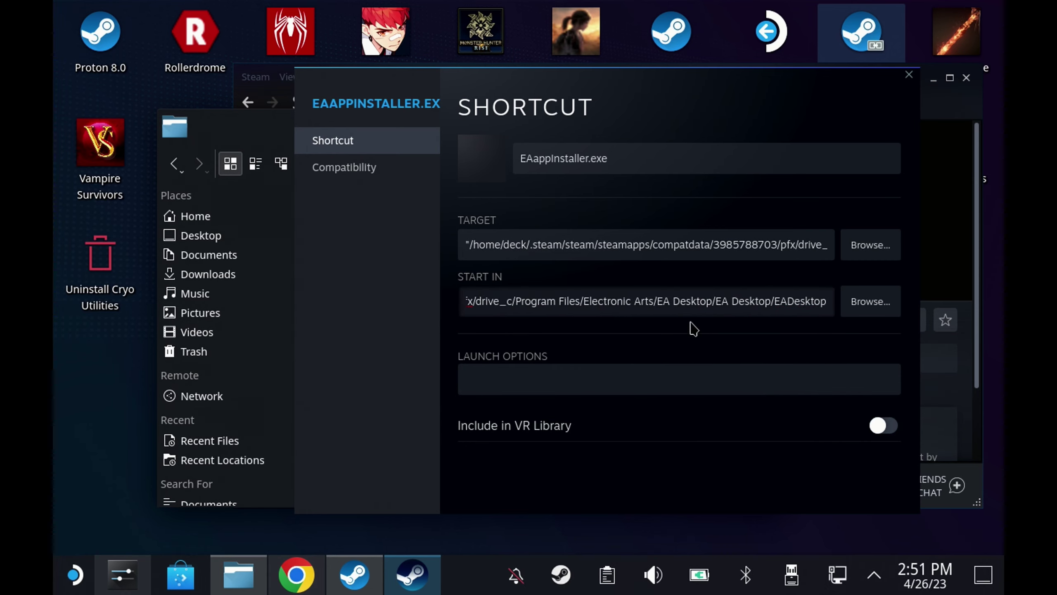
{"action": "key", "text": "Left"}
{"action": "key", "text": "Left"}
{"action": "key", "text": "Left"}
{"action": "key", "text": "Left"}
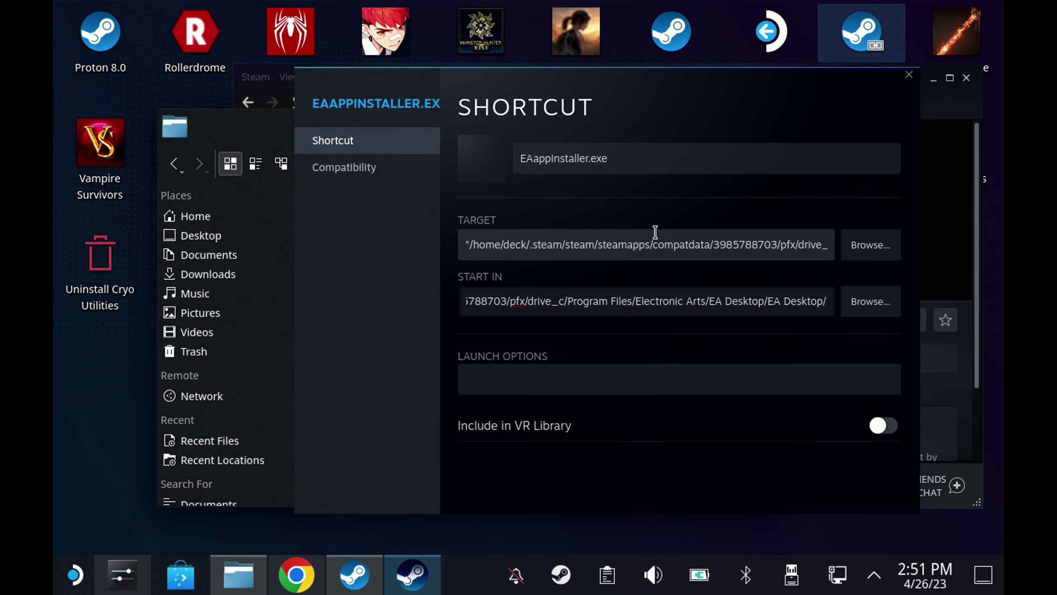
Rename the shortcut to EA App, check its compatibility tool setting and close the properties.
{"action": "left_click", "coordinate": [621, 154]}
{"action": "key", "text": "ctrl+a"}
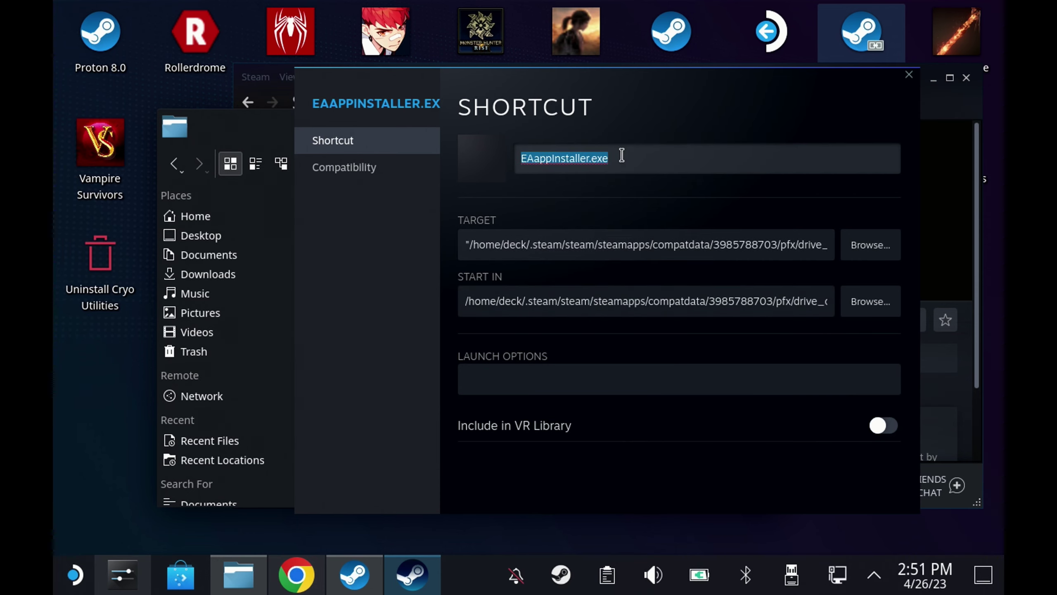
{"action": "type", "text": "EA App"}
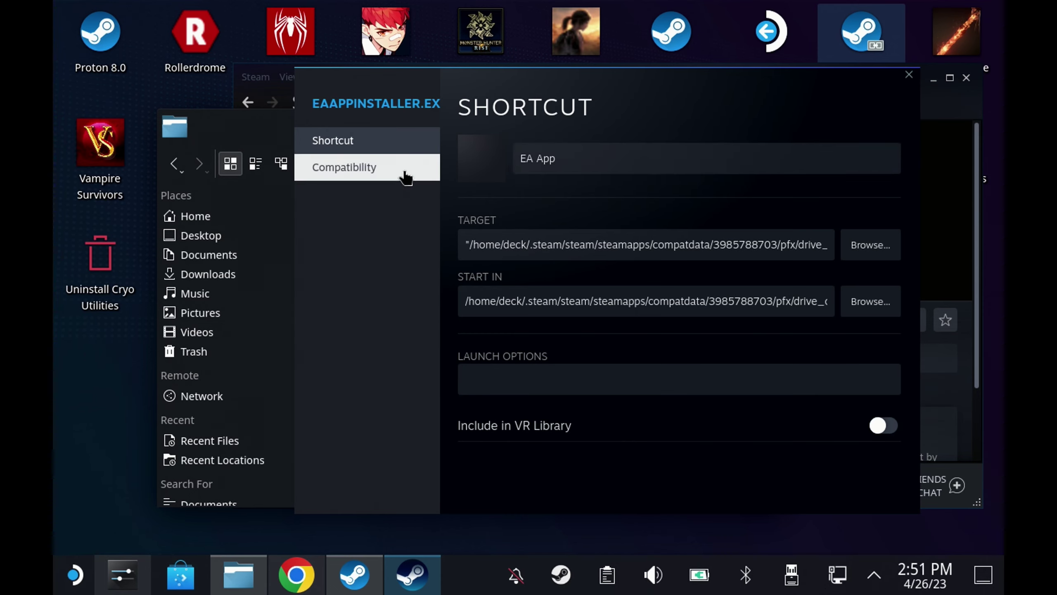
{"action": "left_click", "coordinate": [405, 172]}
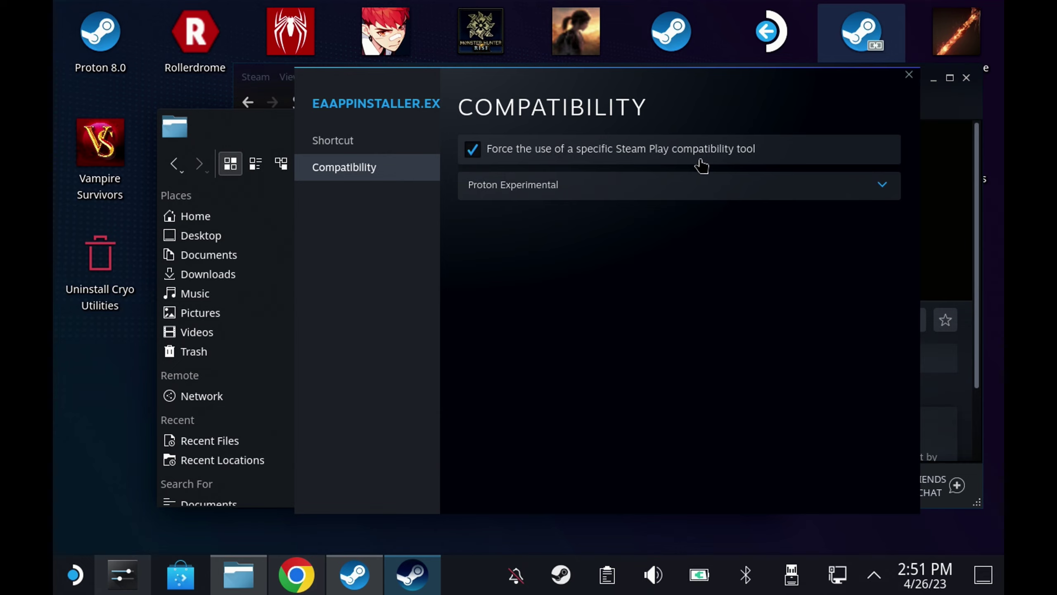
{"action": "key", "text": "Escape"}
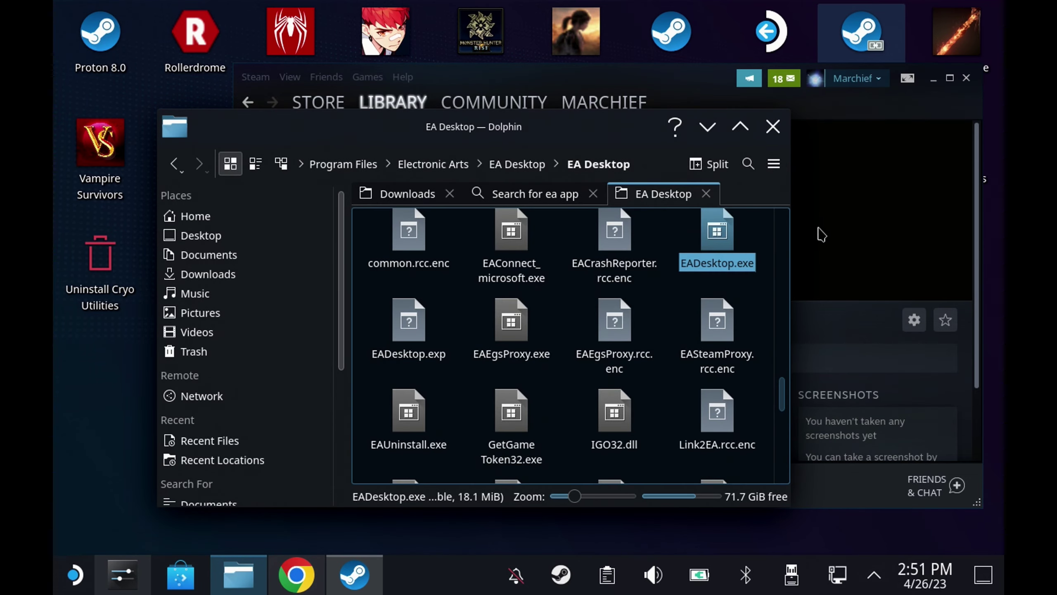
Launch EA App from the Steam library and sign in to the EA account through Google.
{"action": "left_click", "coordinate": [849, 247]}
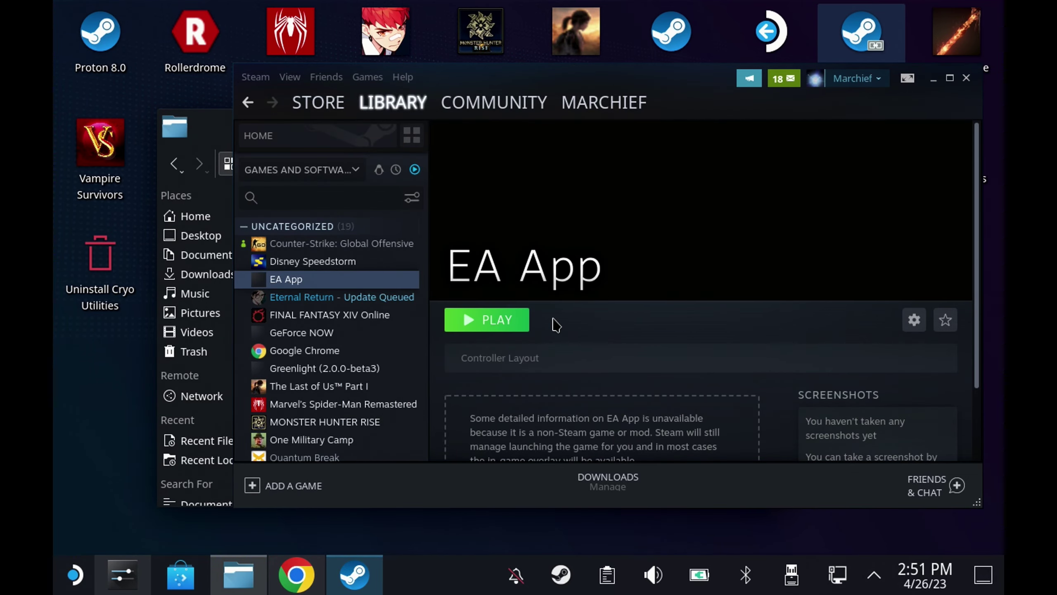
{"action": "left_click", "coordinate": [496, 319]}
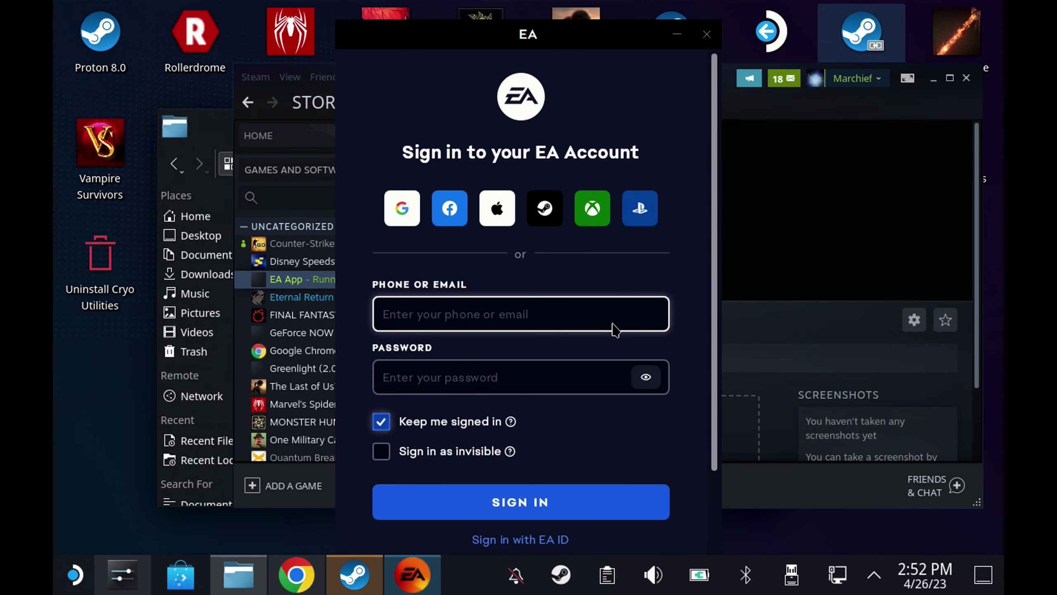
{"action": "left_click", "coordinate": [403, 216]}
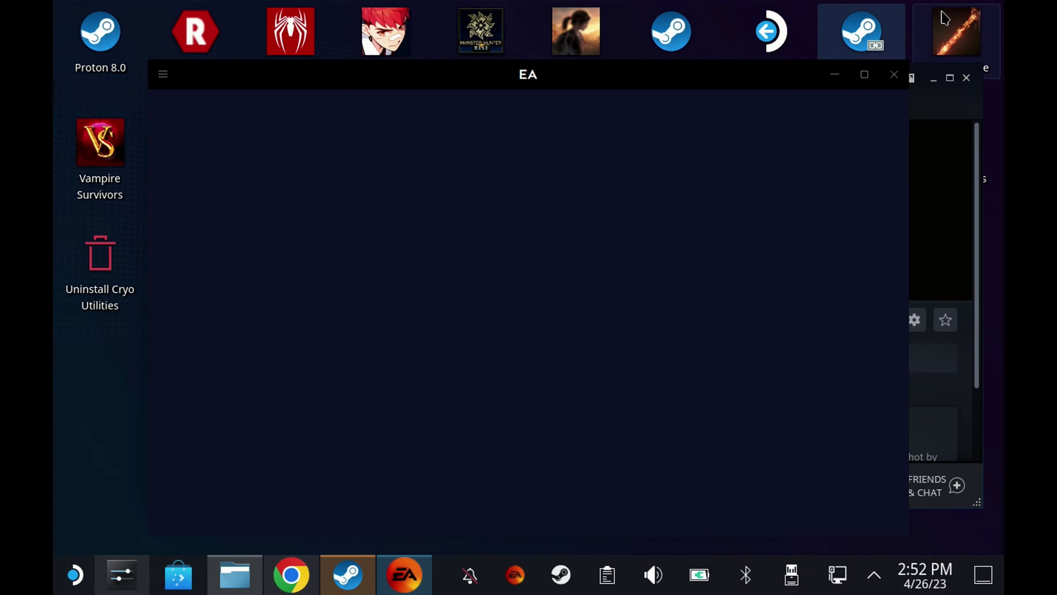
{"action": "mouse_move", "coordinate": [674, 78]}
{"action": "left_mouse_down"}
{"action": "mouse_move", "coordinate": [663, 42]}
{"action": "mouse_move", "coordinate": [668, 58]}
{"action": "left_mouse_up"}
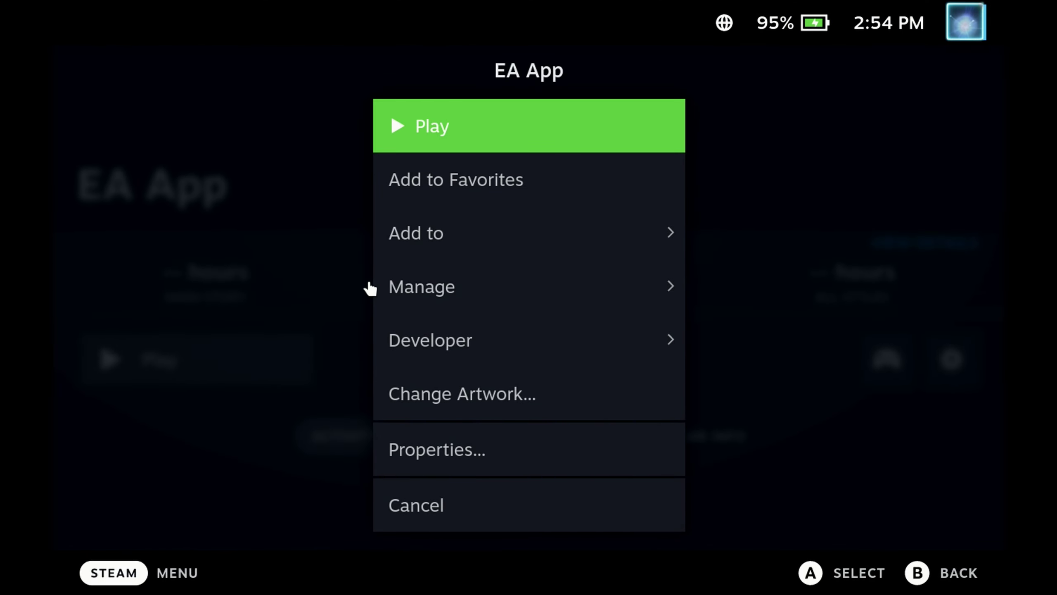
Open the artwork selection for EA App and apply the first capsule, a red EA logo over game covers.
{"action": "key", "text": "Down"}
{"action": "key", "text": "Down"}
{"action": "key", "text": "Down"}
{"action": "key", "text": "Down"}
{"action": "key", "text": "Down"}
{"action": "key", "text": "Return"}
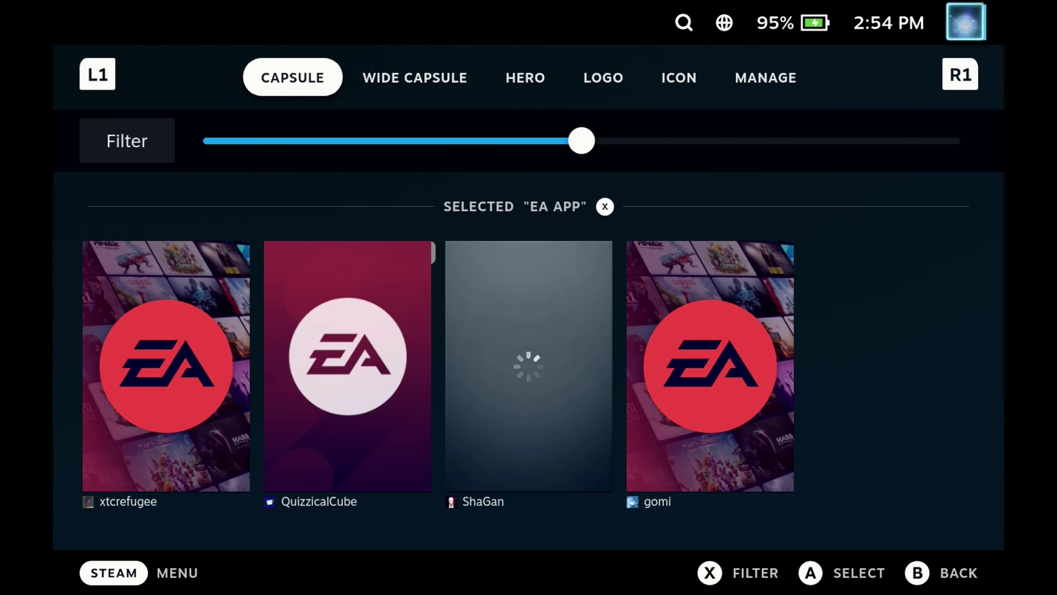
{"action": "key", "text": "Down"}
{"action": "key", "text": "Down"}
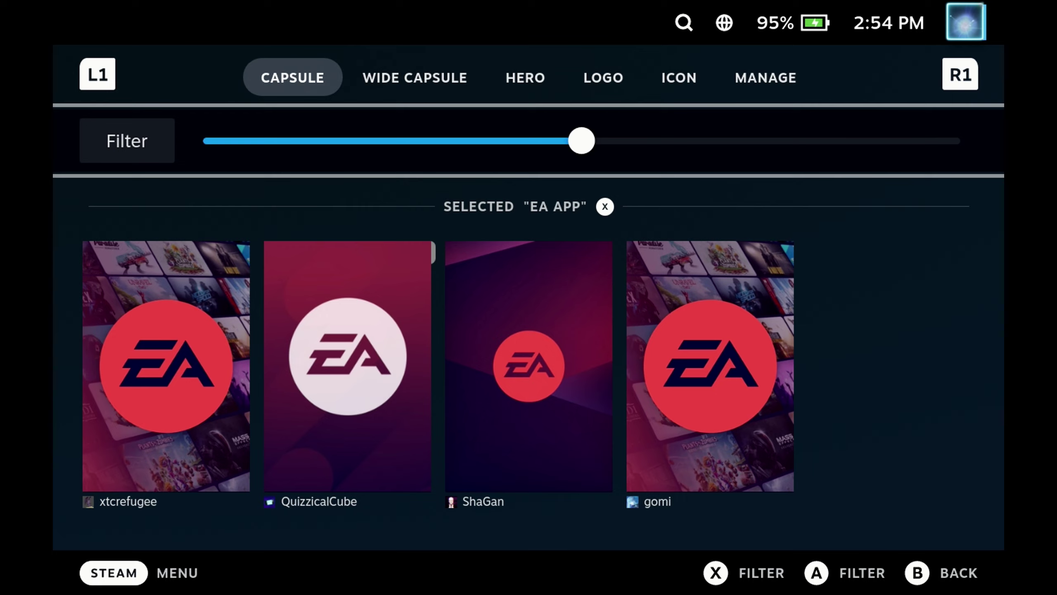
{"action": "key", "text": "Right"}
{"action": "key", "text": "Right"}
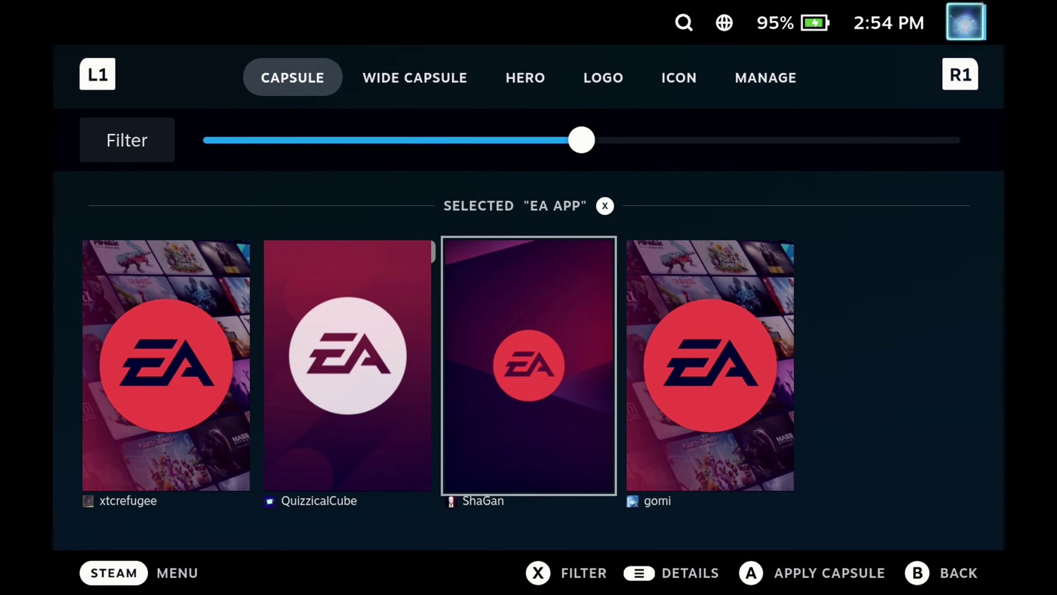
{"action": "key", "text": "Left"}
{"action": "key", "text": "Return"}
{"action": "key", "text": "Left"}
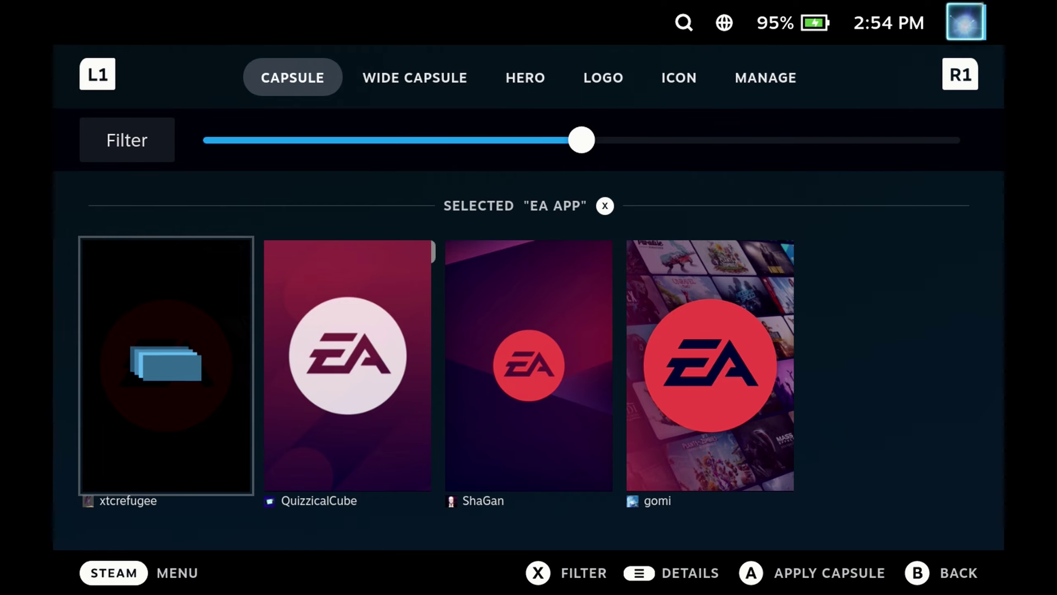
Apply the wide capsule showing the red EA logo over game covers to EA App.
{"action": "key", "text": "ctrl+Tab"}
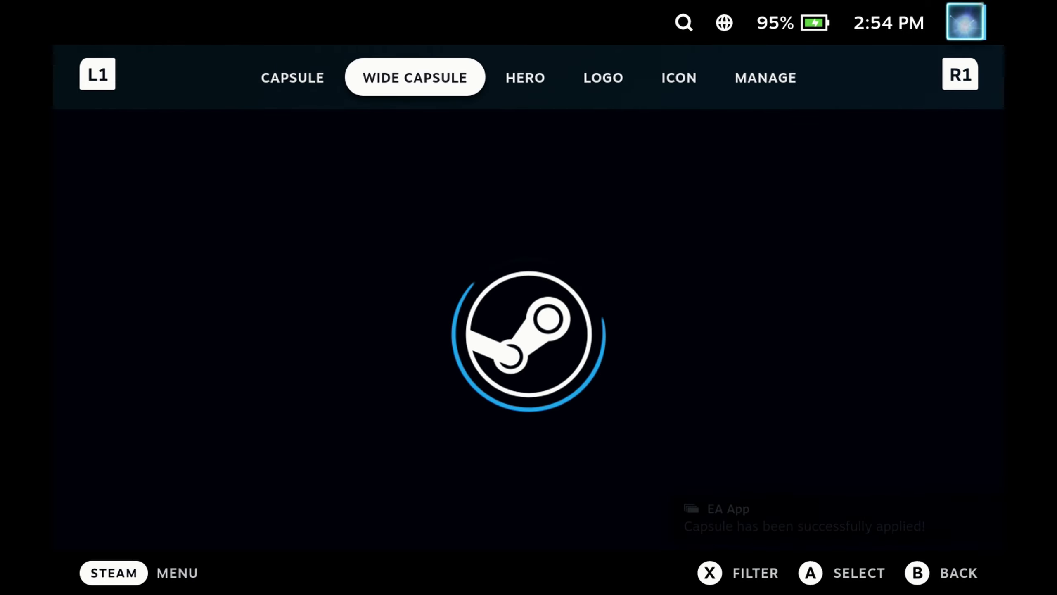
{"action": "key", "text": "Down"}
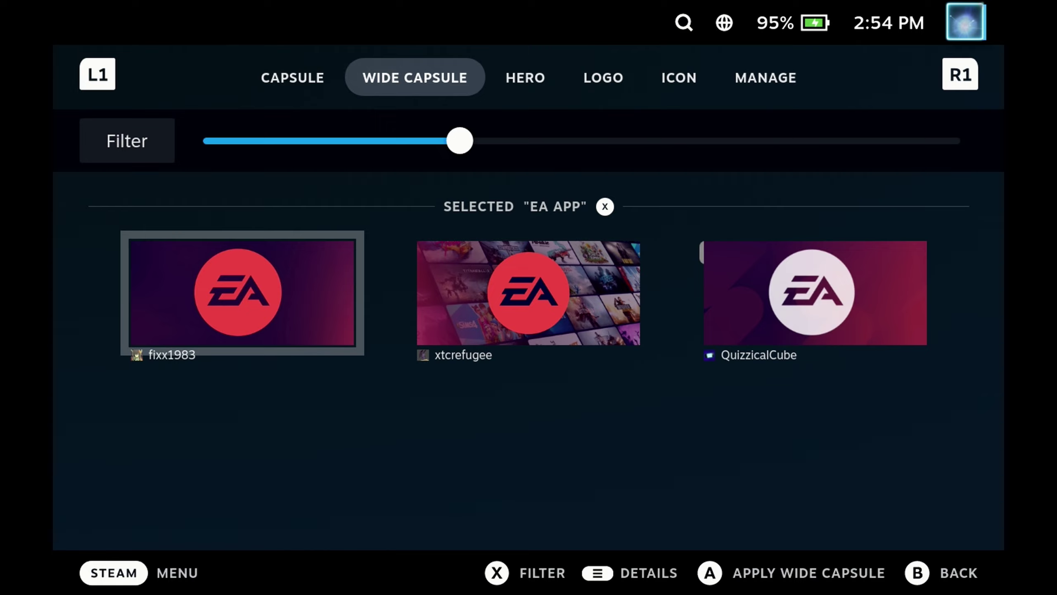
{"action": "key", "text": "Right"}
{"action": "key", "text": "Return"}
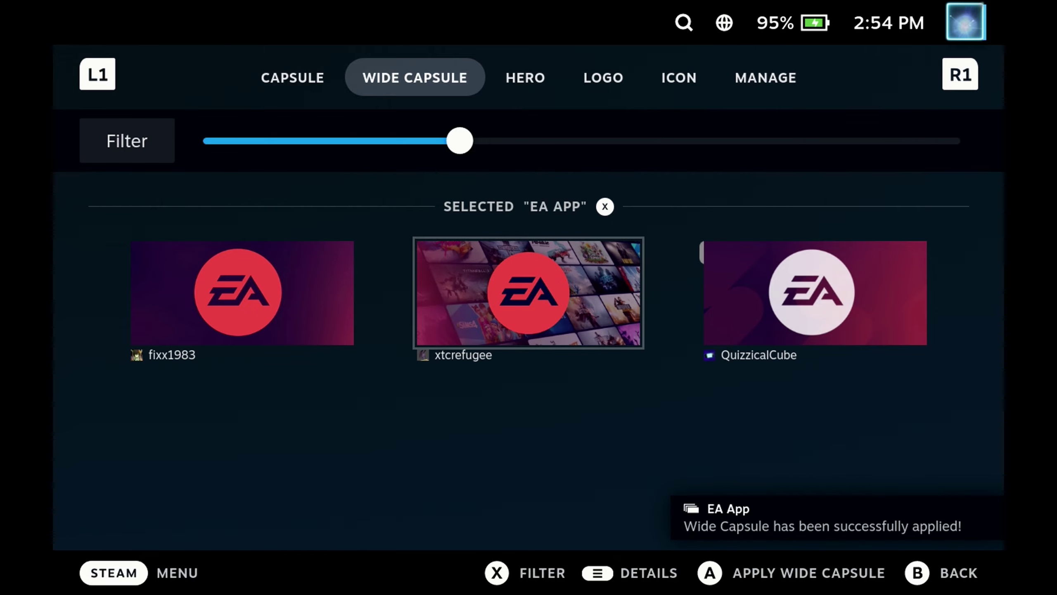
Apply the hero image with the tilted game covers to EA App and leave the artwork selection.
{"action": "key", "text": "Page_Down"}
{"action": "key", "text": "Return"}
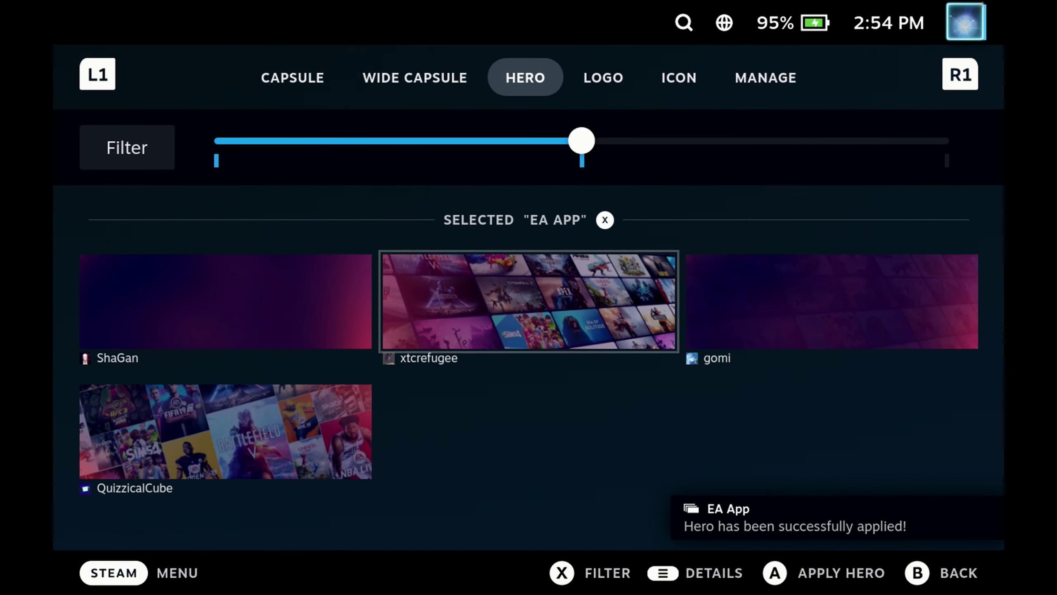
{"action": "key", "text": "Up"}
{"action": "key", "text": "Escape"}
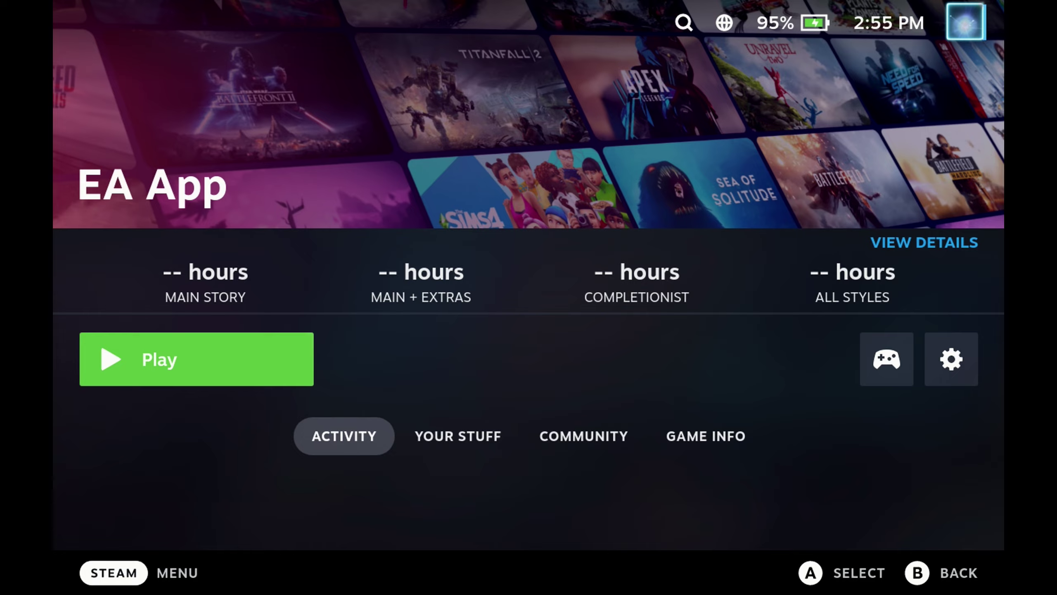
Review the shortcut settings in EA App's properties and close them without changes.
{"action": "key", "text": "Right"}
{"action": "key", "text": "Right"}
{"action": "key", "text": "Return"}
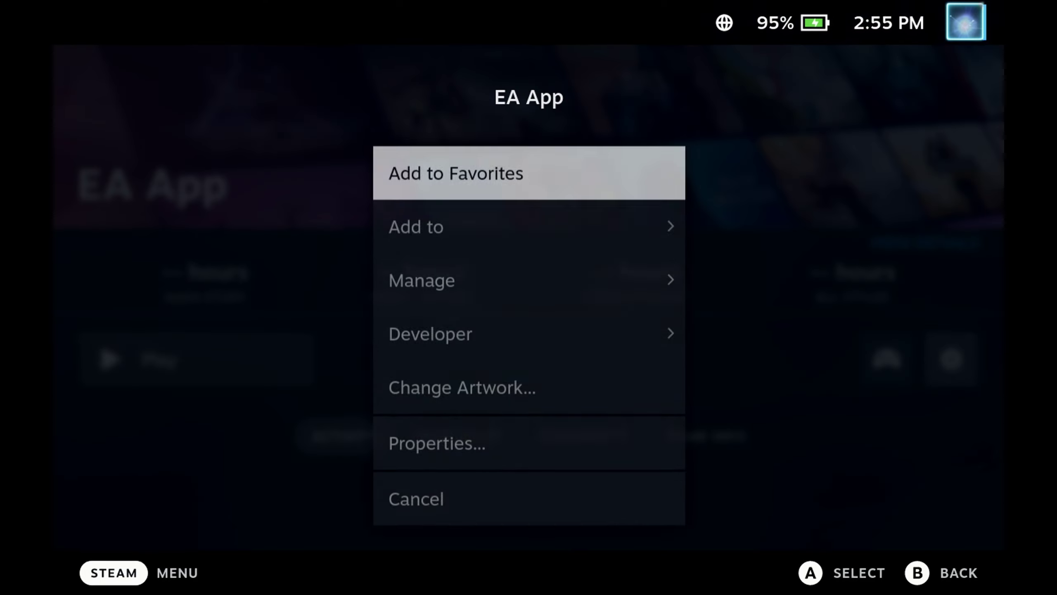
{"action": "key", "text": "Down"}
{"action": "key", "text": "Down"}
{"action": "key", "text": "Down"}
{"action": "key", "text": "Down"}
{"action": "key", "text": "Down"}
{"action": "key", "text": "Return"}
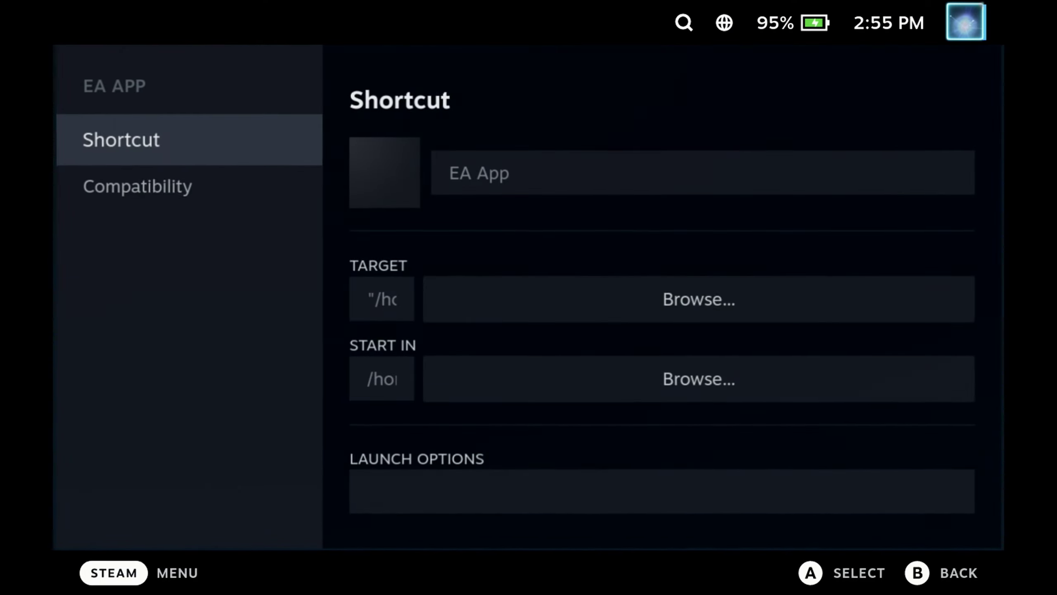
{"action": "key", "text": "Down"}
{"action": "key", "text": "Up"}
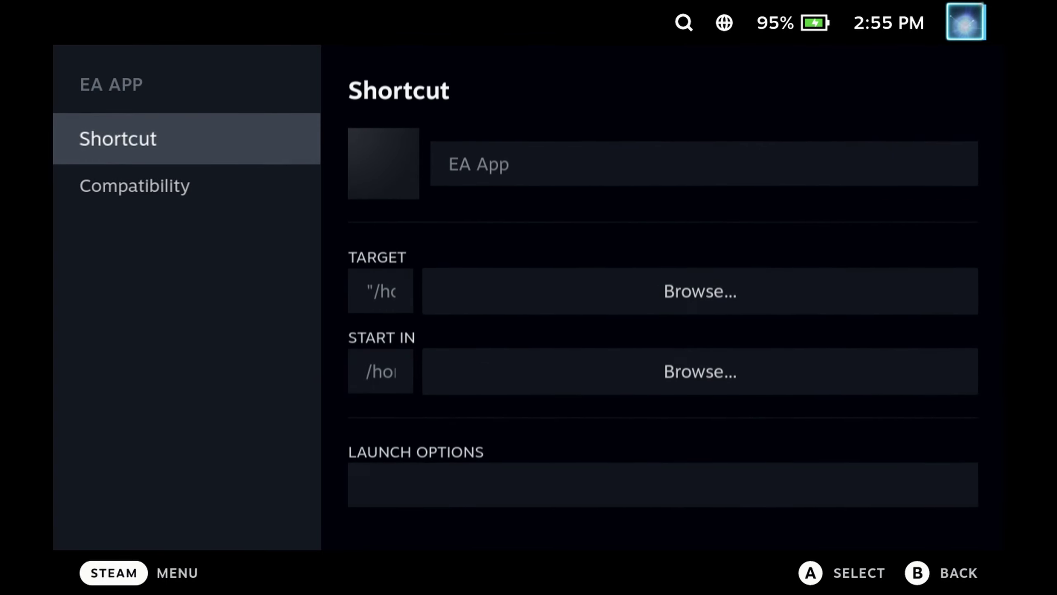
{"action": "key", "text": "Escape"}
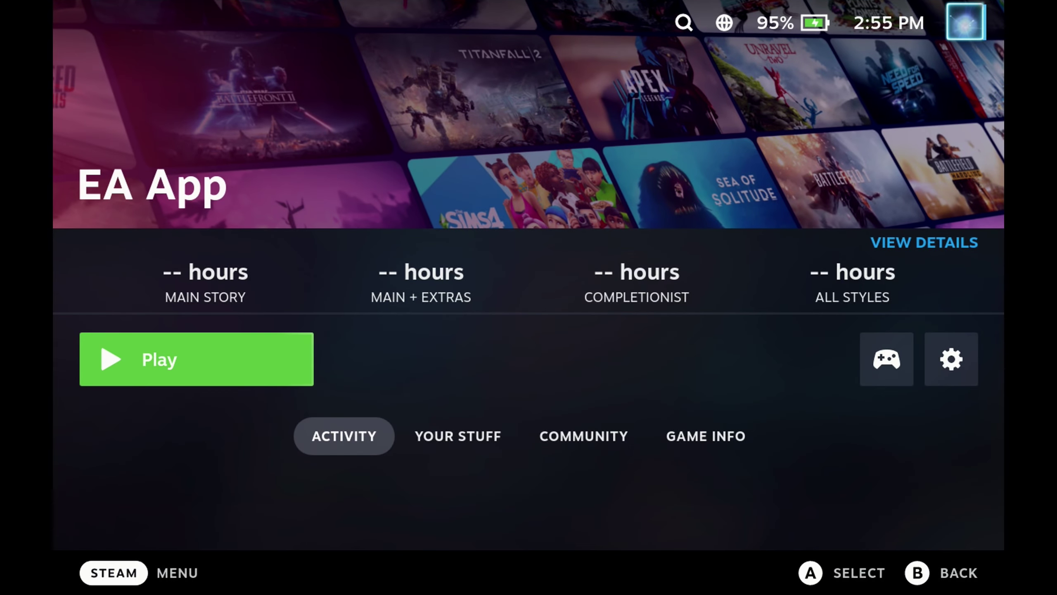
Launch EA App in Gaming Mode and open its Library to browse the owned games.
{"action": "key", "text": "Return"}
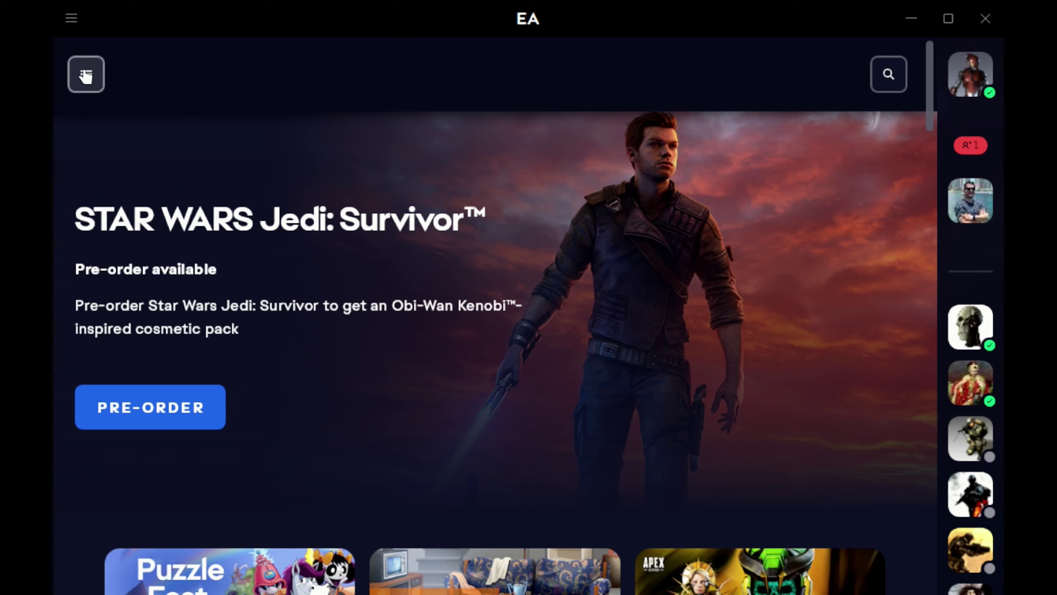
{"action": "left_click", "coordinate": [87, 74]}
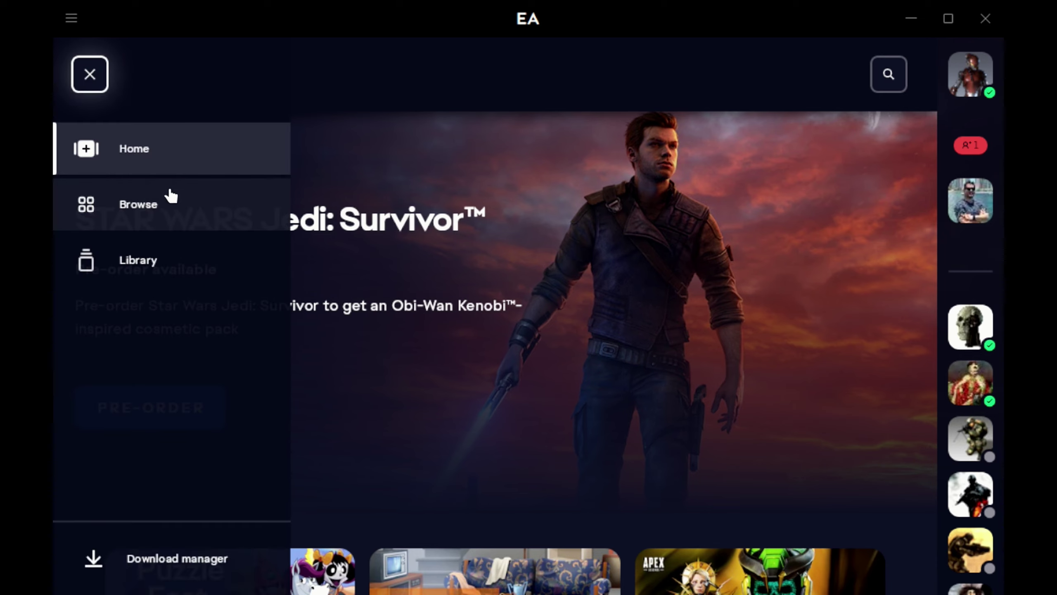
{"action": "left_click", "coordinate": [160, 265]}
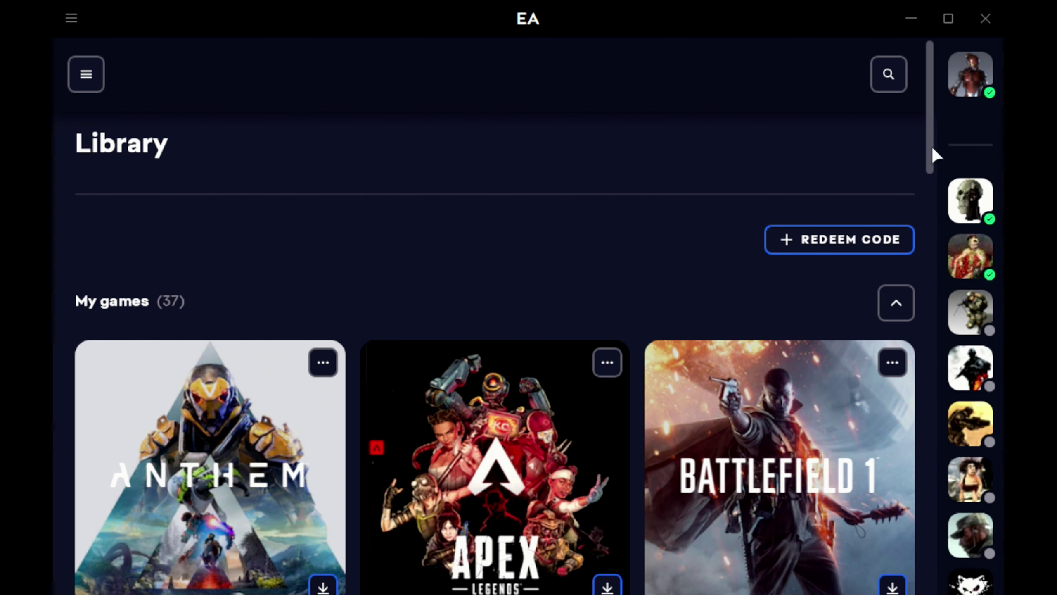
{"action": "scroll", "coordinate": [931, 143], "scroll_direction": "down", "scroll_amount": 5}
{"action": "left_click", "coordinate": [960, 204]}
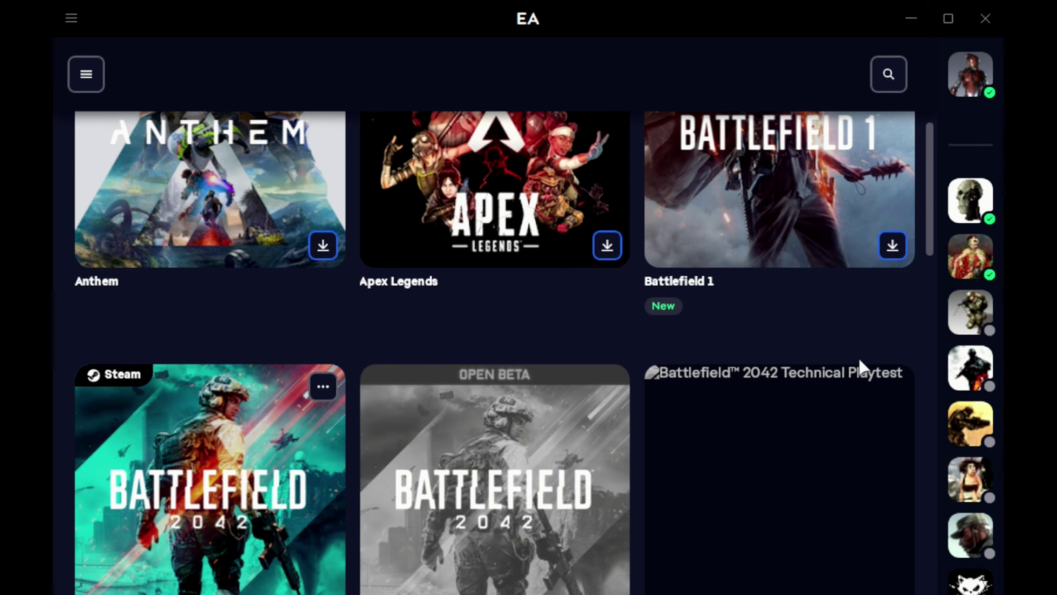
Start the pre-load of STAR WARS Jedi: Survivor and set its install location to a new EA Games folder on drive E:.
{"action": "scroll", "coordinate": [927, 336], "scroll_direction": "down", "scroll_amount": 10}
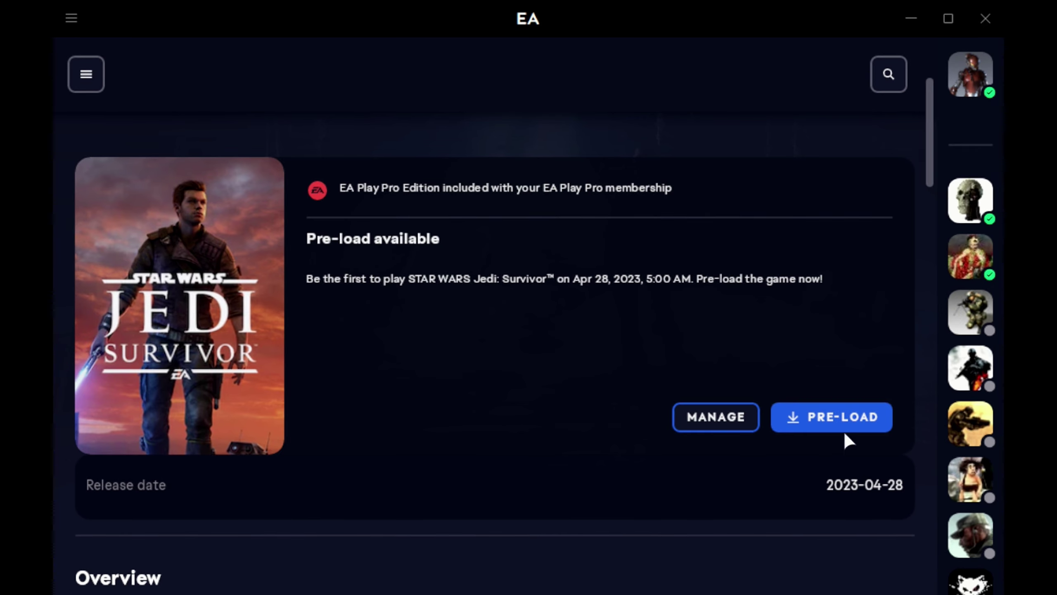
{"action": "left_click", "coordinate": [845, 415]}
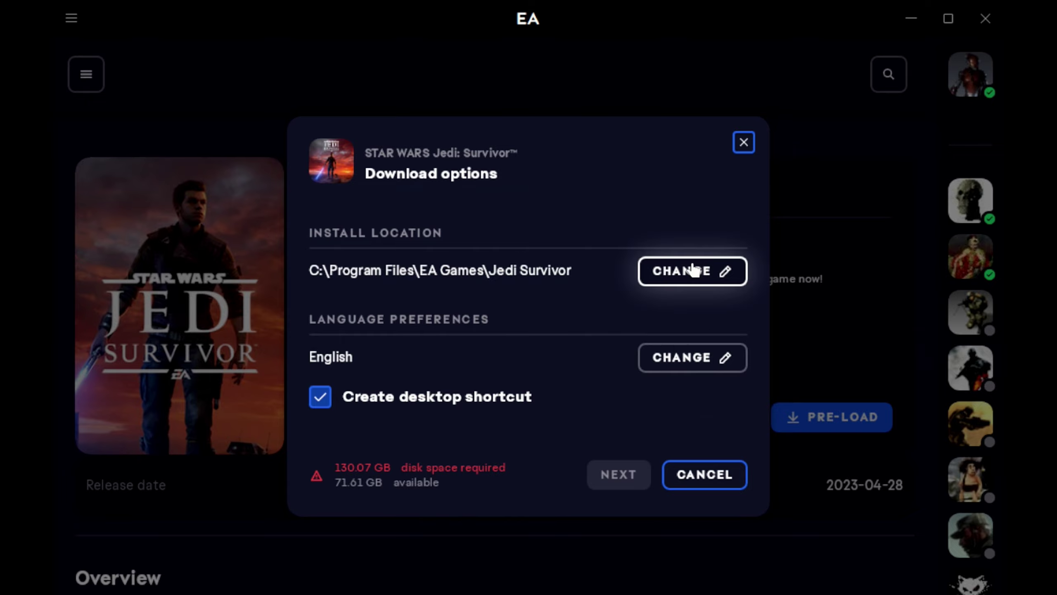
{"action": "left_click", "coordinate": [692, 270]}
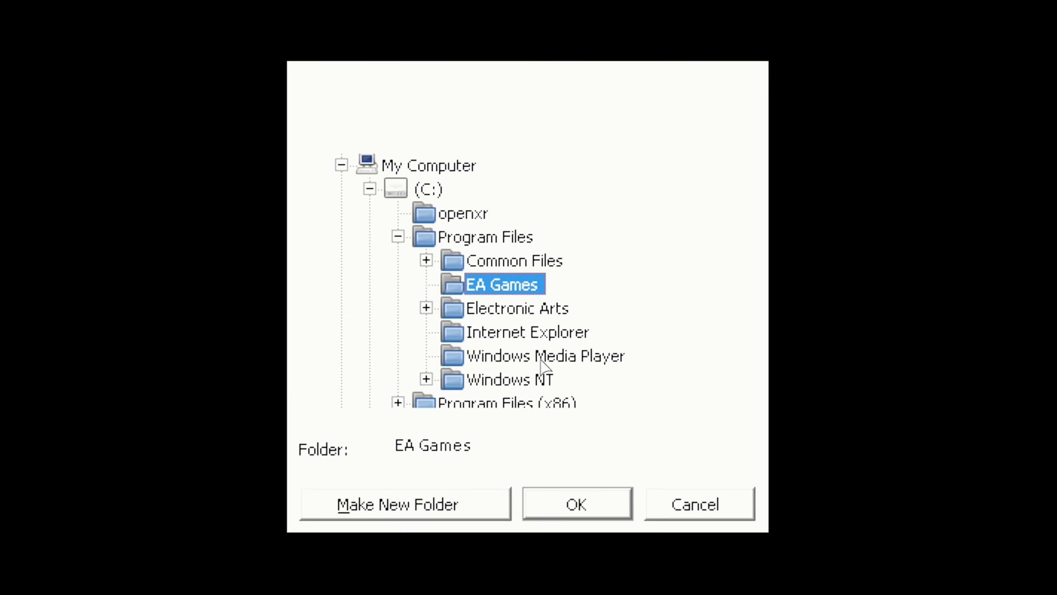
{"action": "left_click", "coordinate": [369, 190]}
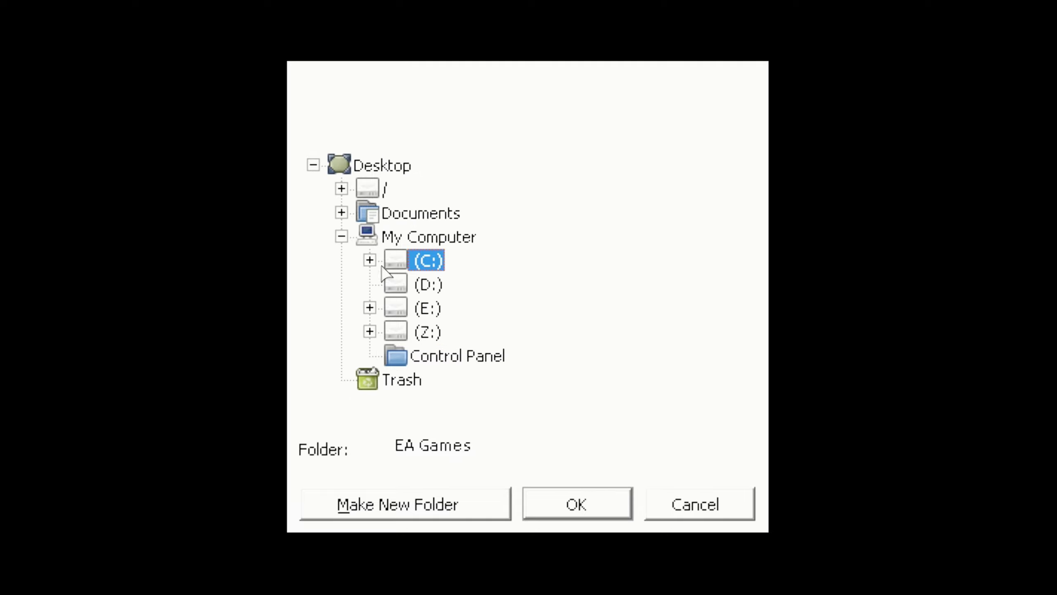
{"action": "left_click", "coordinate": [369, 308]}
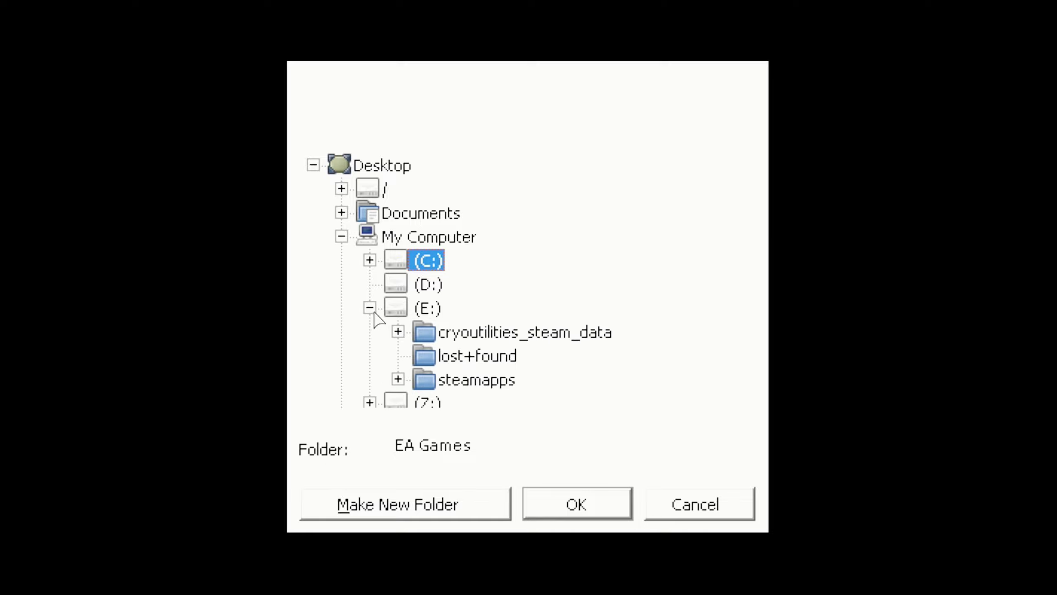
{"action": "left_click", "coordinate": [369, 308]}
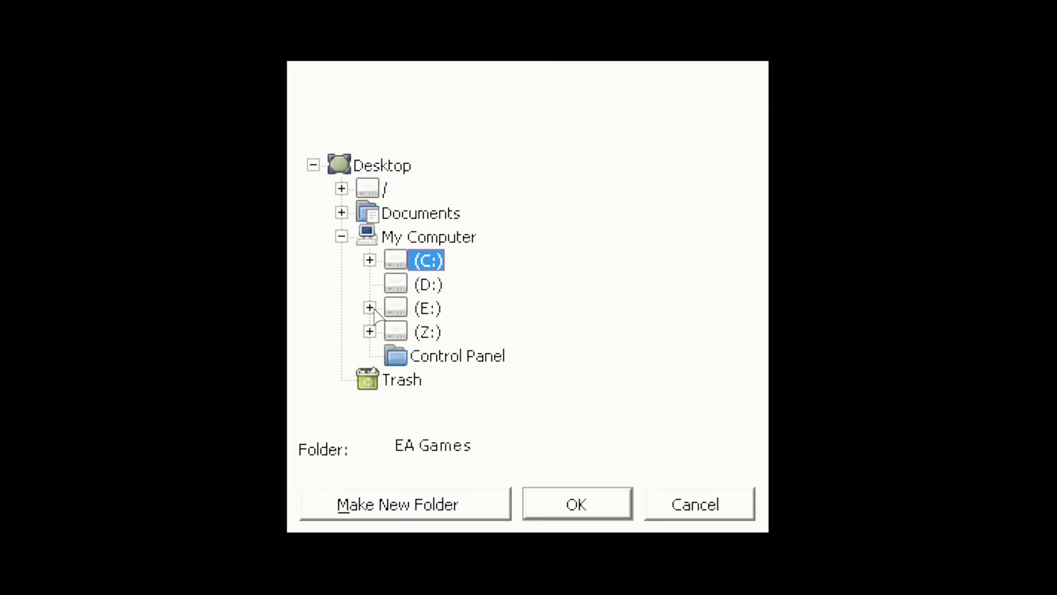
{"action": "left_click", "coordinate": [374, 308]}
{"action": "left_click", "coordinate": [420, 514]}
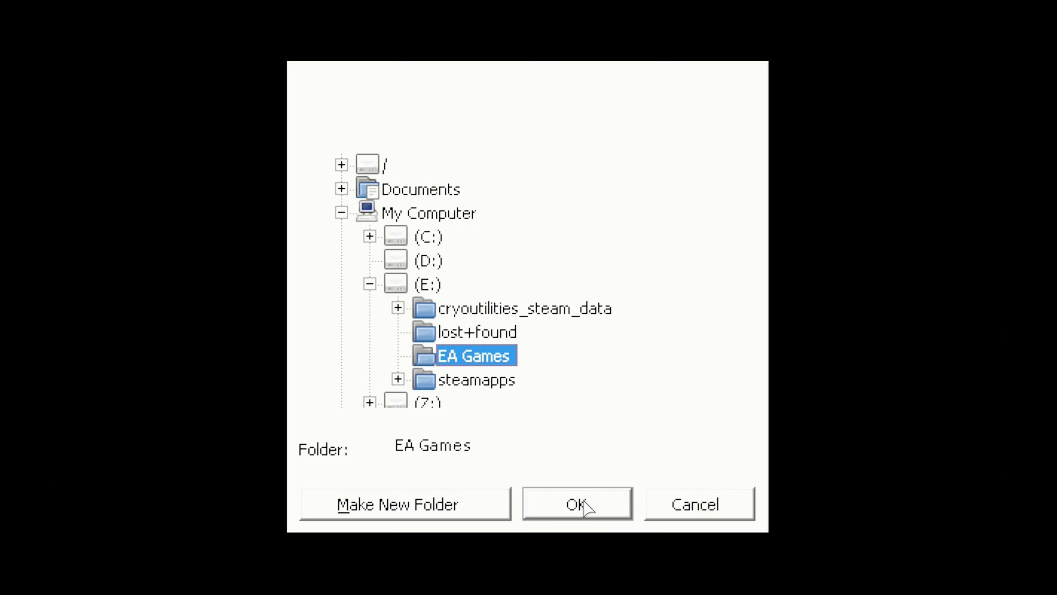
{"action": "left_click", "coordinate": [597, 501]}
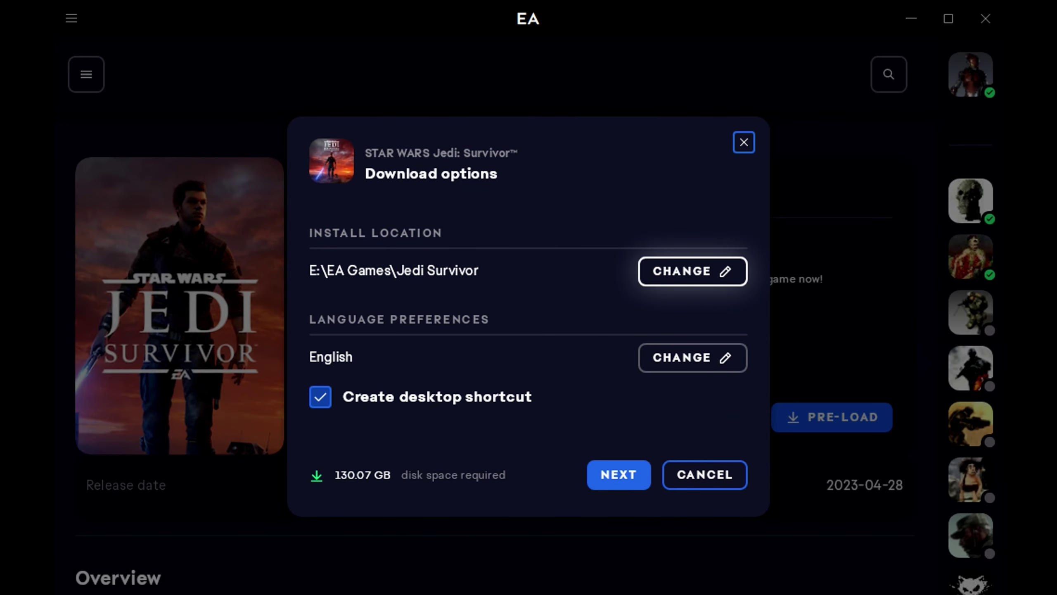
Turn off desktop shortcut creation for STAR WARS Jedi: Survivor and start its download, accepting the terms of play.
{"action": "left_click", "coordinate": [518, 405]}
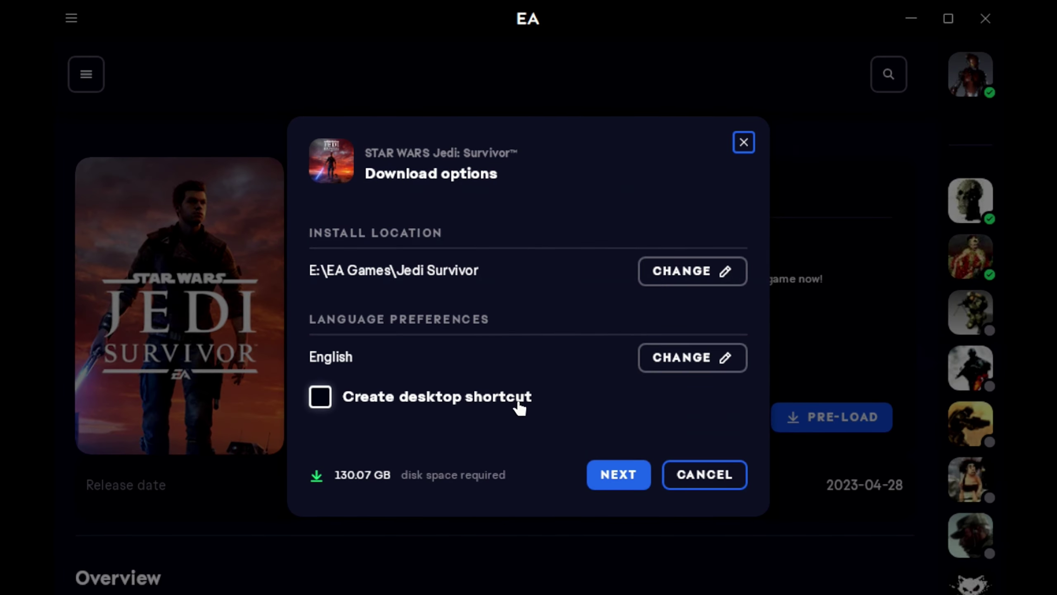
{"action": "left_click", "coordinate": [608, 476]}
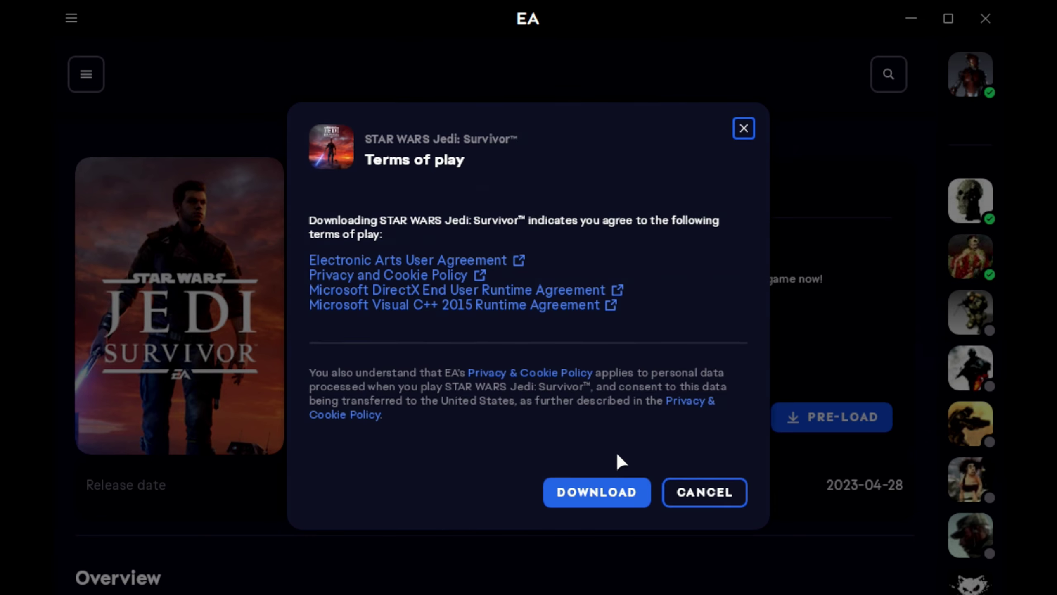
{"action": "left_click", "coordinate": [614, 498]}
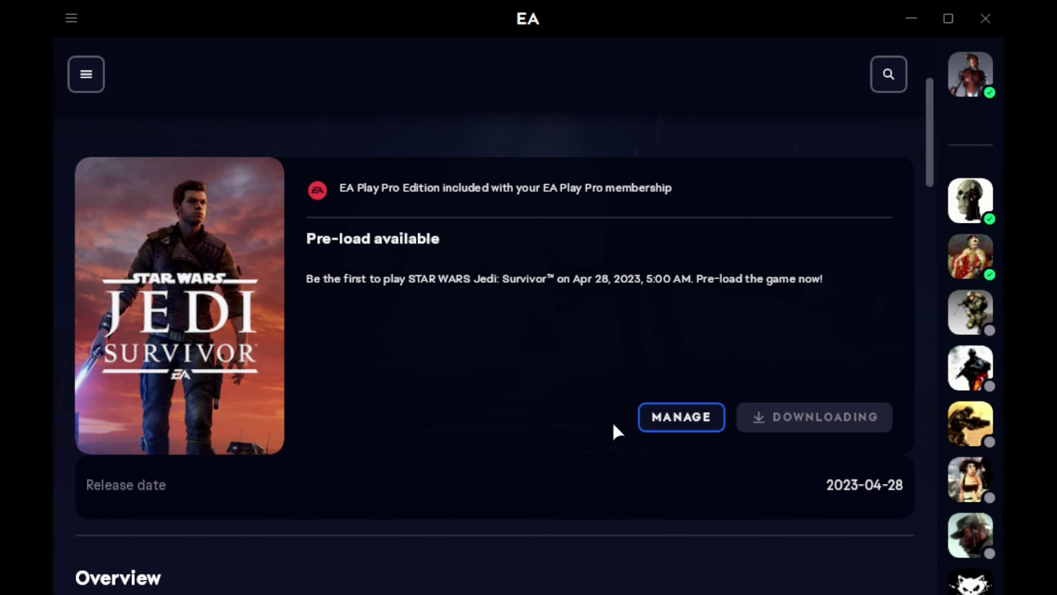